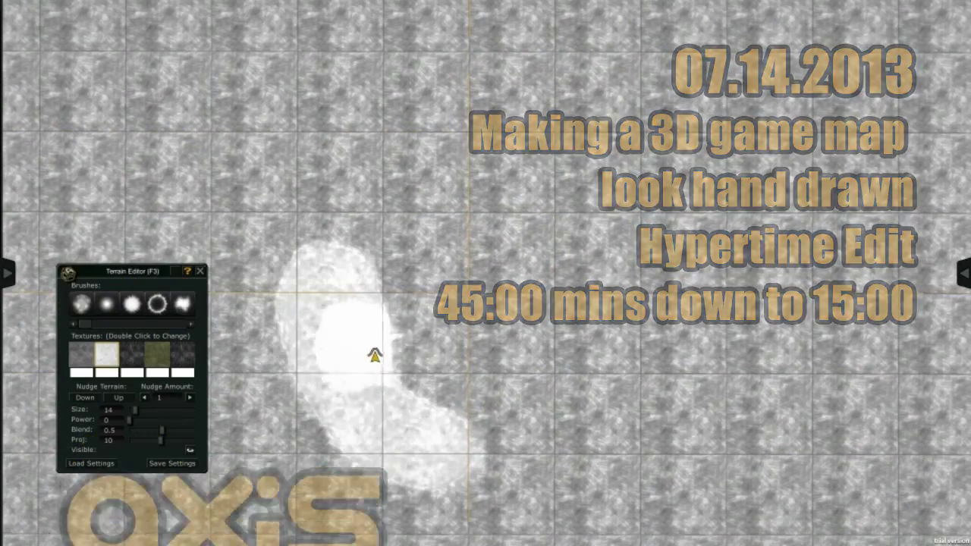
Step: Paint a white ring around the darker centre of the grey tiled terrain
mouse_move(372, 347)
left_mouse_down()
mouse_move(444, 401)
mouse_move(551, 199)
mouse_move(344, 250)
mouse_move(648, 336)
left_mouse_up()
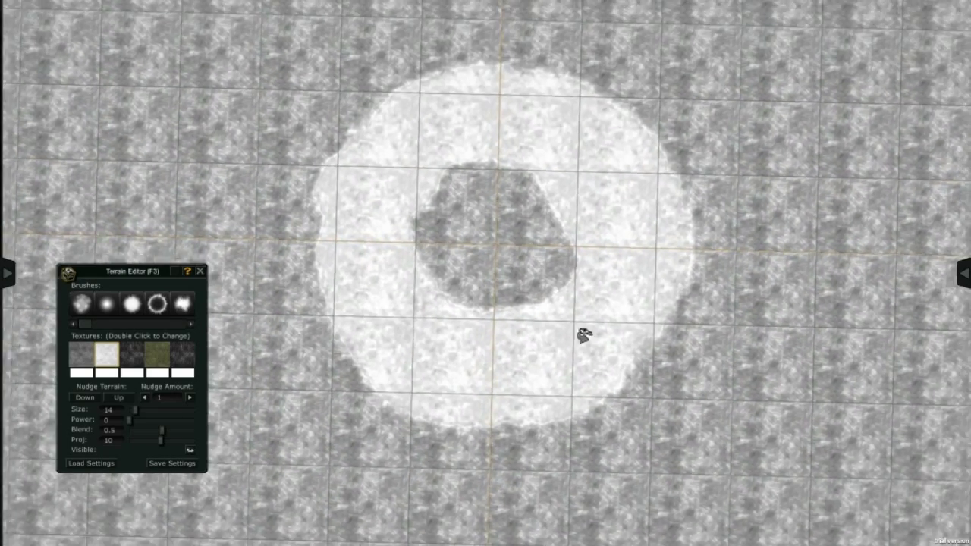
Step: Paint a white strip upward from the ring and widen it leftward
left_click_drag(503, 144, 502, 113)
scroll(490, 253, "up", 3)
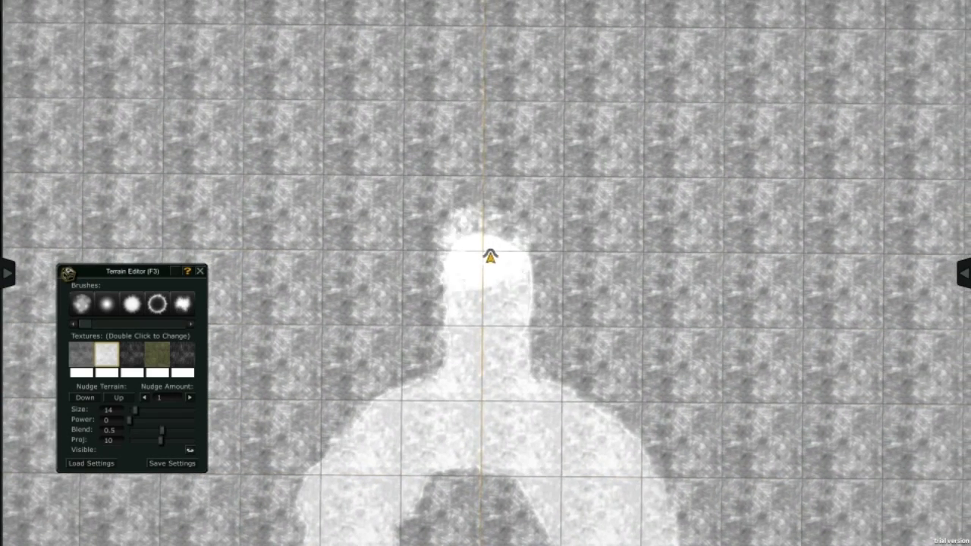
scroll(497, 288, "up", 2)
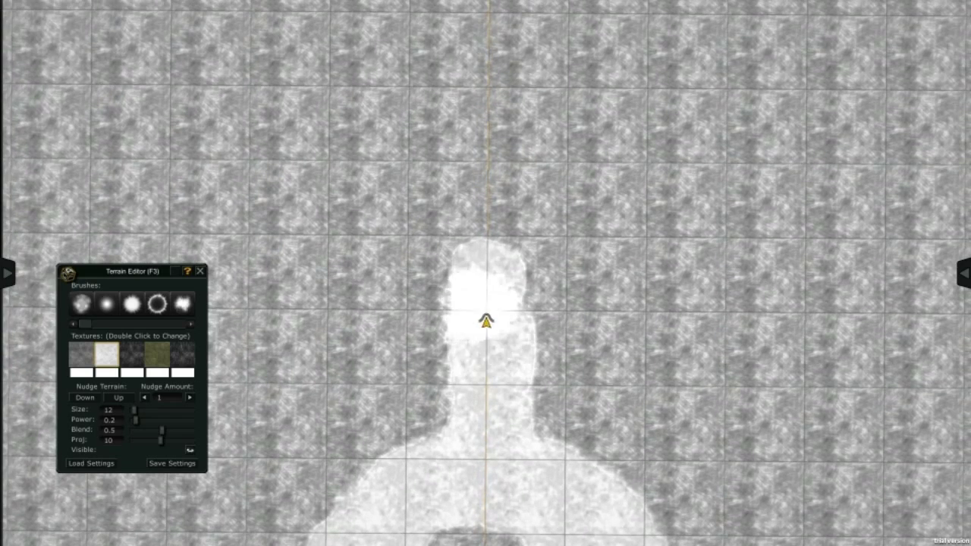
left_click_drag(484, 307, 433, 299)
left_click_drag(577, 236, 347, 332)
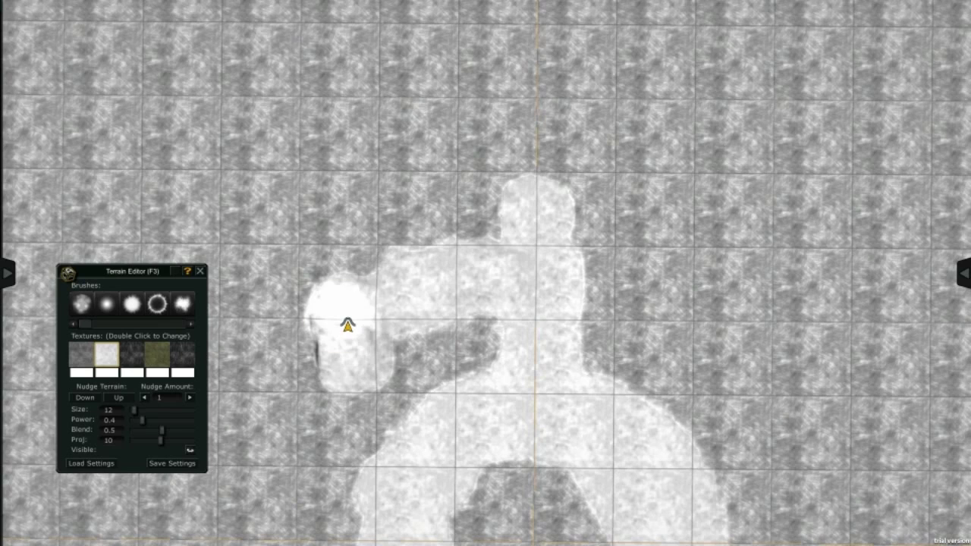
left_click_drag(347, 326, 479, 321)
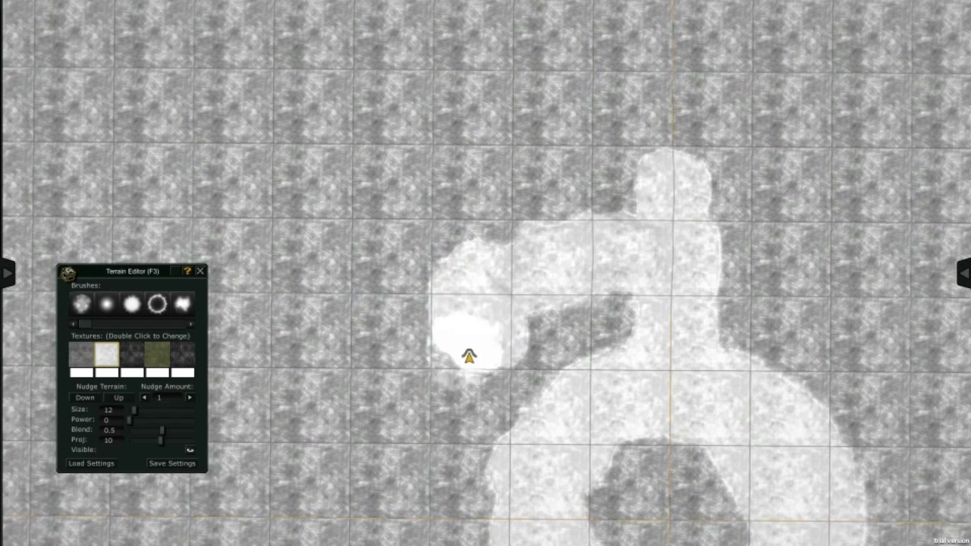
Step: Extend the white path along the ring's outer edge into a branch curling right
left_click_drag(468, 370, 459, 301)
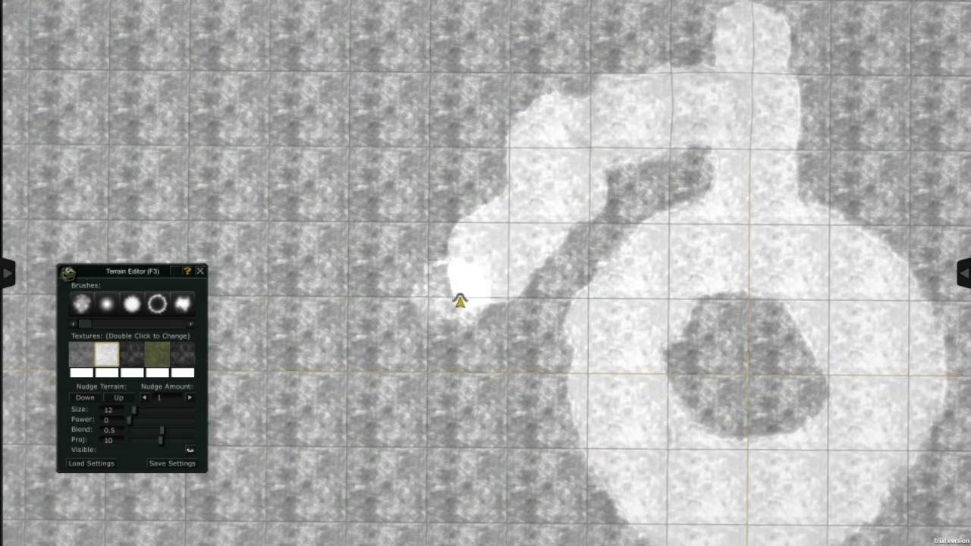
left_click_drag(465, 338, 540, 213)
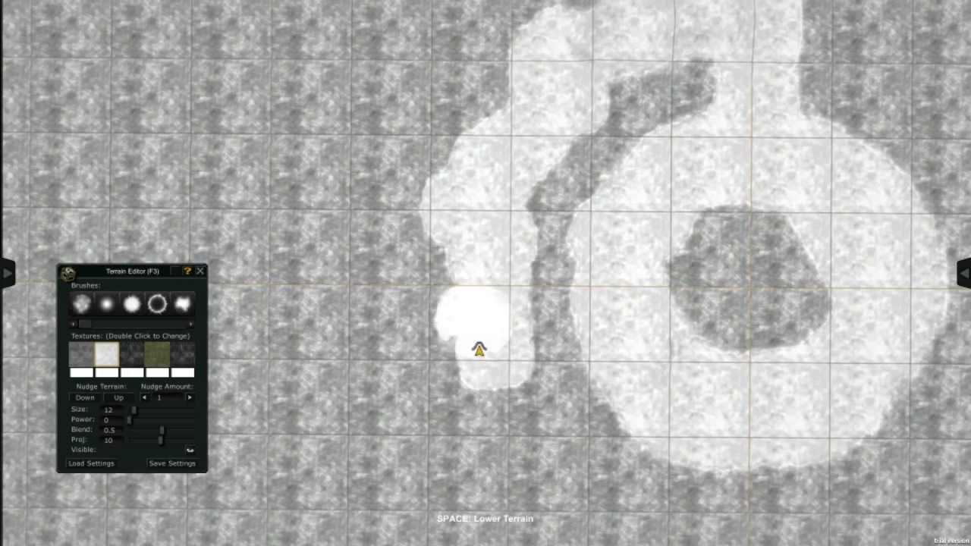
left_click_drag(490, 309, 532, 329)
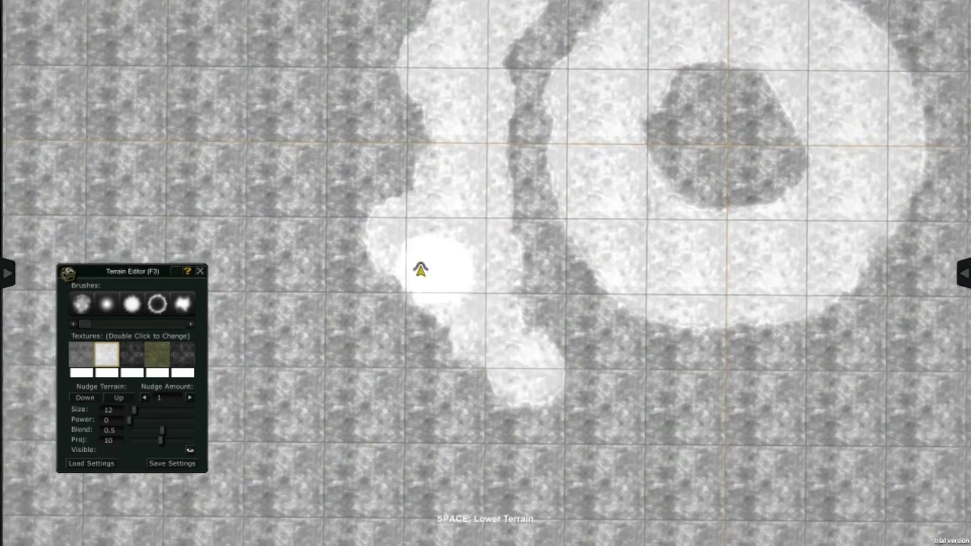
left_click_drag(509, 311, 505, 313)
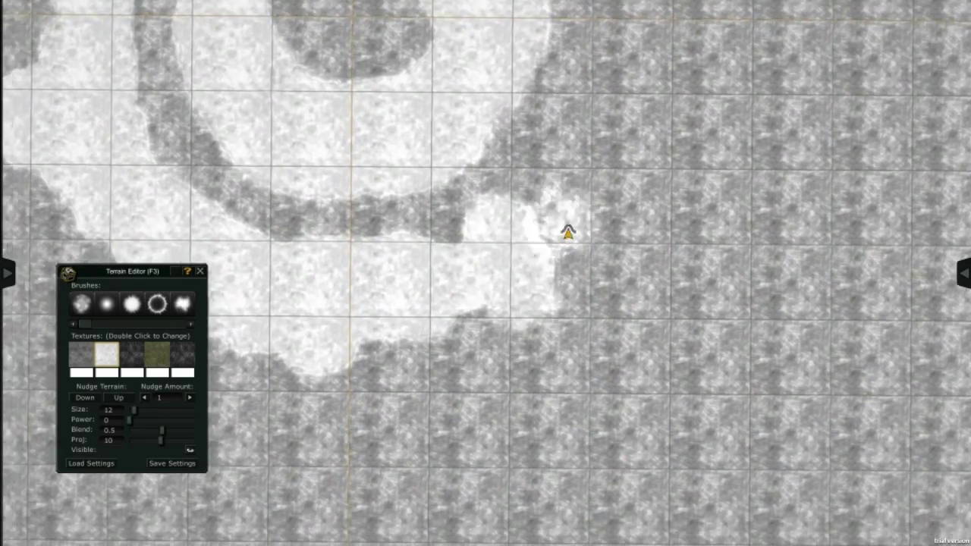
mouse_move(505, 313)
left_mouse_down()
mouse_move(426, 334)
mouse_move(543, 223)
left_mouse_up()
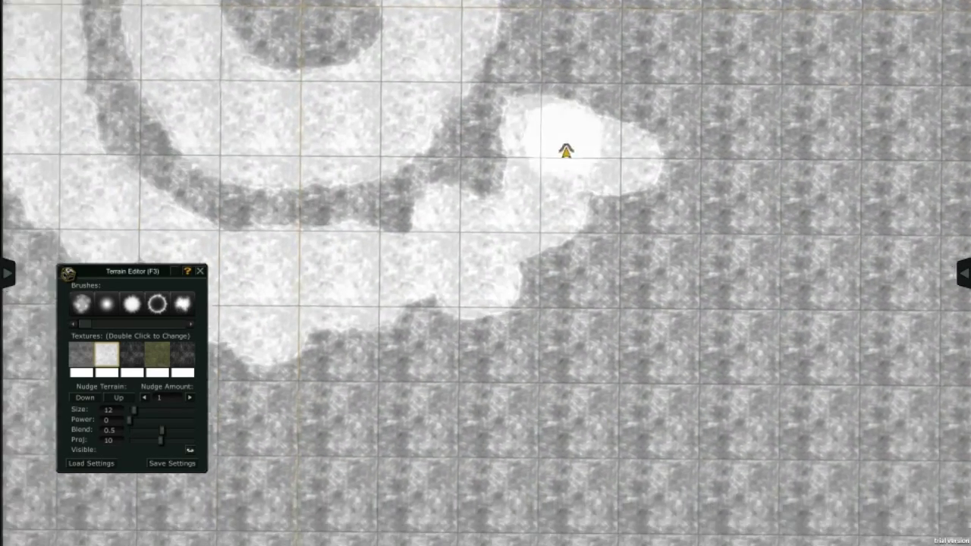
mouse_move(540, 196)
left_mouse_down()
mouse_move(426, 210)
mouse_move(503, 247)
mouse_move(455, 245)
mouse_move(447, 238)
mouse_move(585, 288)
mouse_move(522, 301)
mouse_move(457, 412)
mouse_move(502, 406)
mouse_move(486, 269)
mouse_move(494, 267)
mouse_move(451, 298)
mouse_move(537, 243)
mouse_move(511, 329)
mouse_move(492, 336)
mouse_move(470, 276)
mouse_move(493, 293)
mouse_move(440, 347)
mouse_move(500, 284)
mouse_move(554, 270)
mouse_move(387, 405)
mouse_move(312, 379)
mouse_move(423, 342)
mouse_move(511, 275)
left_mouse_up()
Step: Paint a wider white corridor below the ring at brush size 19, then zoom out
left_click_drag(461, 314, 477, 291)
scroll(490, 284, "down", 2)
scroll(490, 357, "down", 3)
scroll(448, 422, "down", 2)
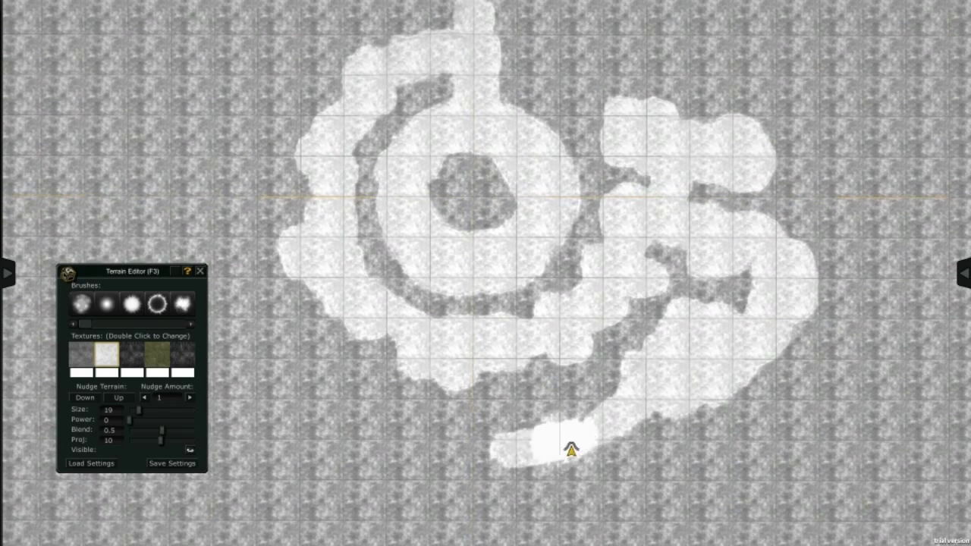
Step: Paint new white strokes at the maze's upper left
key("s")
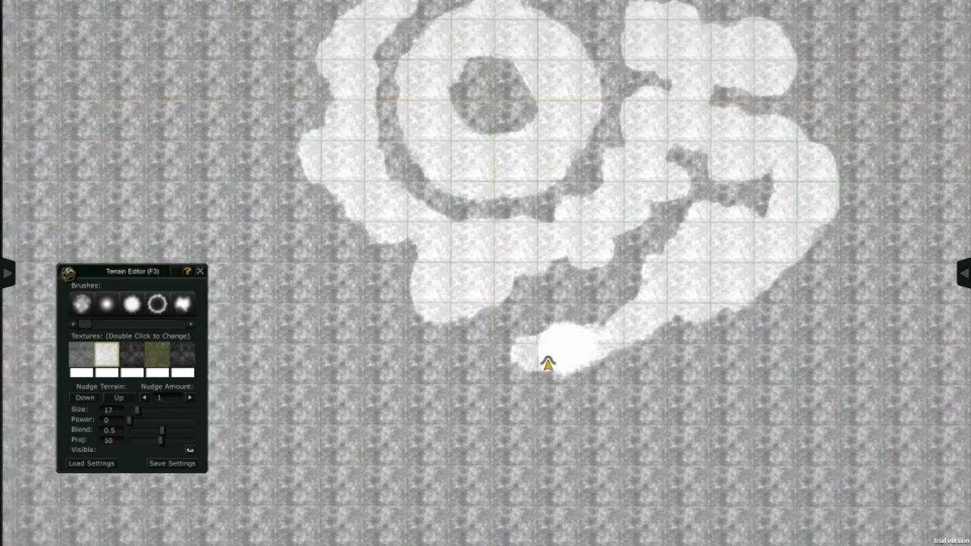
key("a")
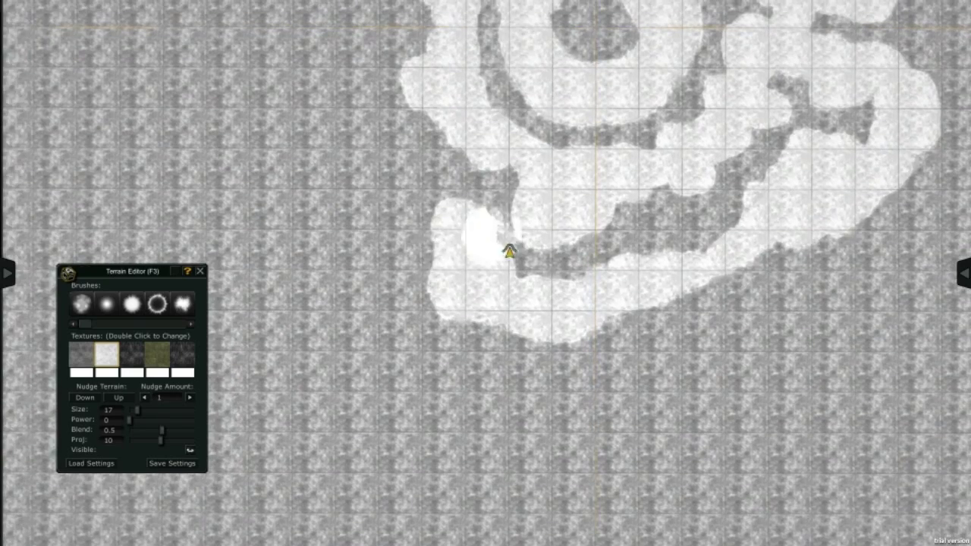
key("w")
key("a")
key("w")
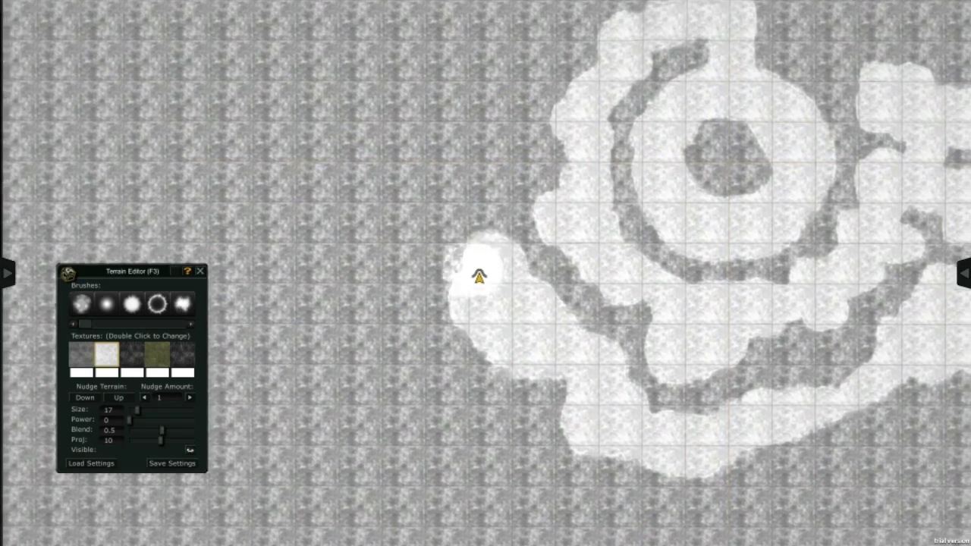
key("w")
key("d")
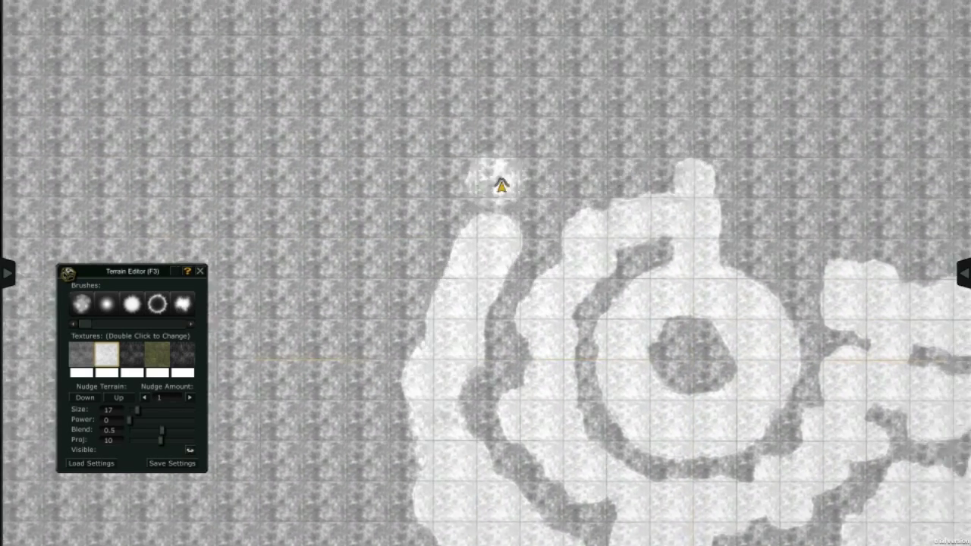
key("w")
key("d")
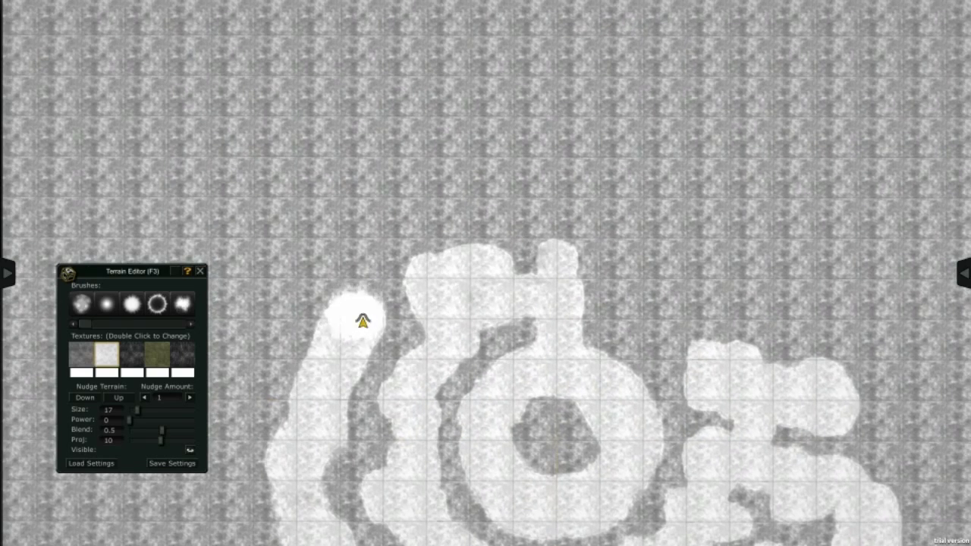
left_click_drag(347, 370, 426, 343)
key("s")
key("a")
key("w")
key("d")
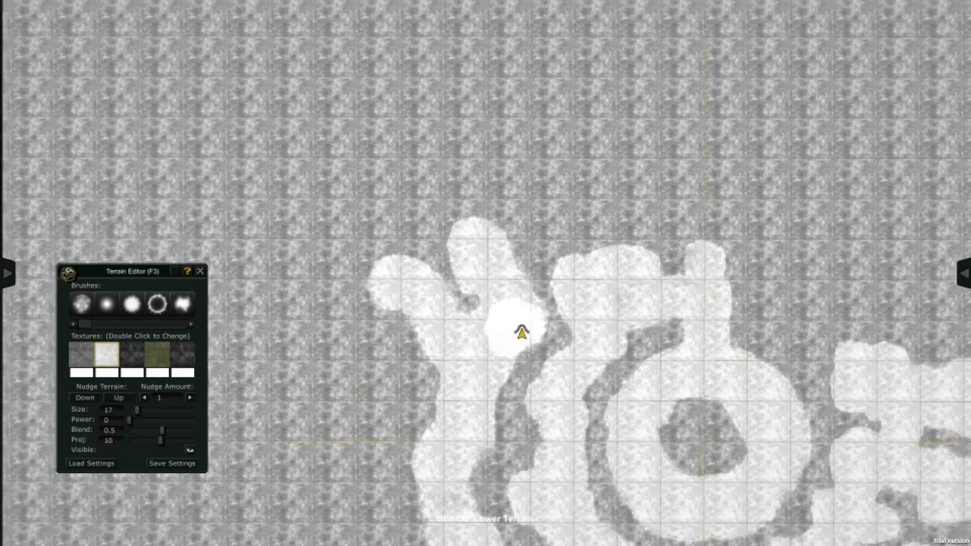
key("d")
key("s")
key("a")
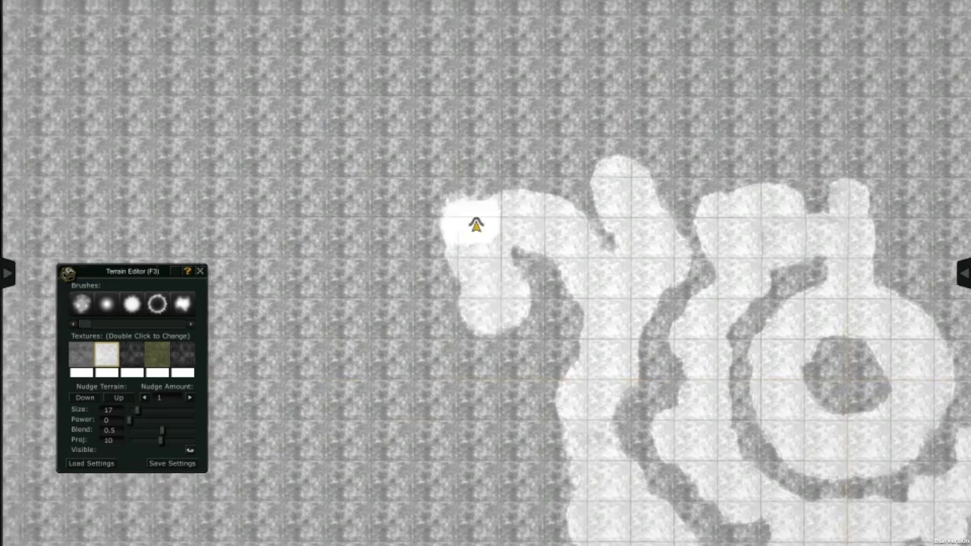
Step: Paint a white trail running down the maze's left side
left_click_drag(466, 217, 467, 406)
key("s")
key("a")
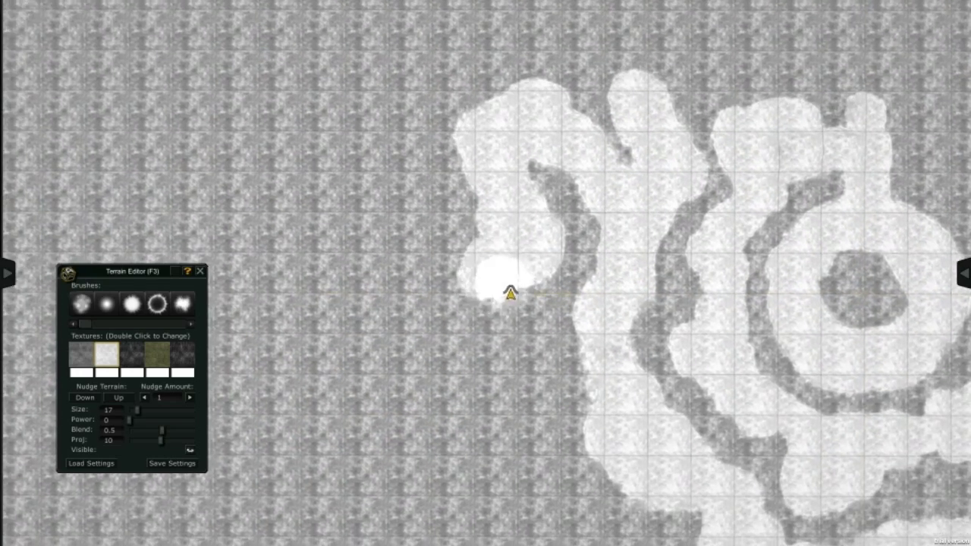
left_click_drag(490, 267, 464, 268)
key("s")
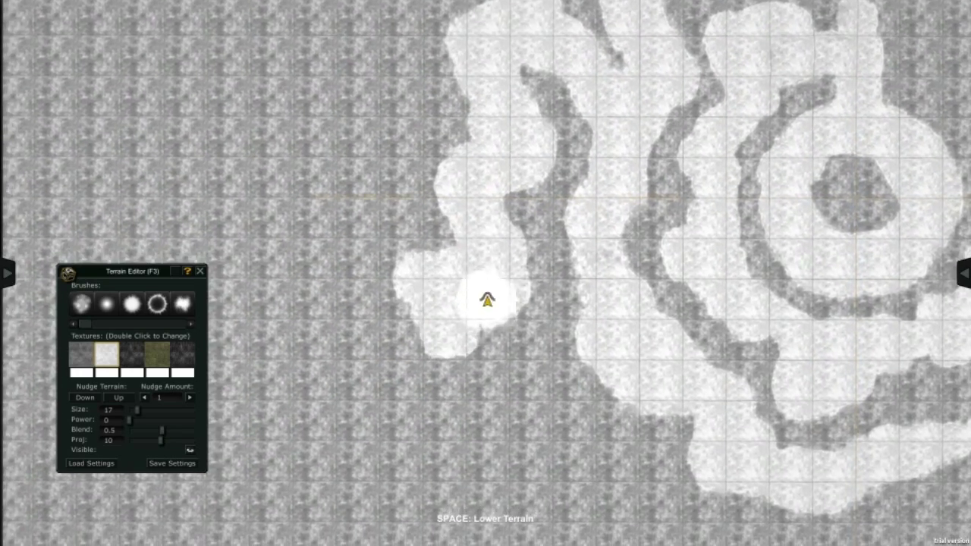
middle_click_drag(464, 267, 496, 247)
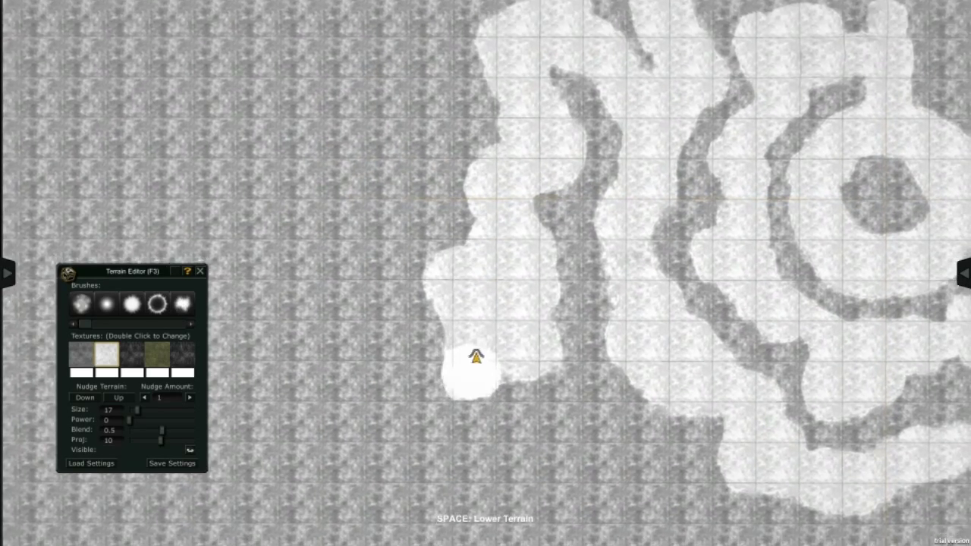
key("s")
key("d")
Step: Paint a wide white patch at the lower left and extend the bottom path right
mouse_move(504, 306)
left_mouse_down()
mouse_move(491, 345)
mouse_move(566, 395)
left_mouse_up()
middle_click_drag(566, 395, 559, 298)
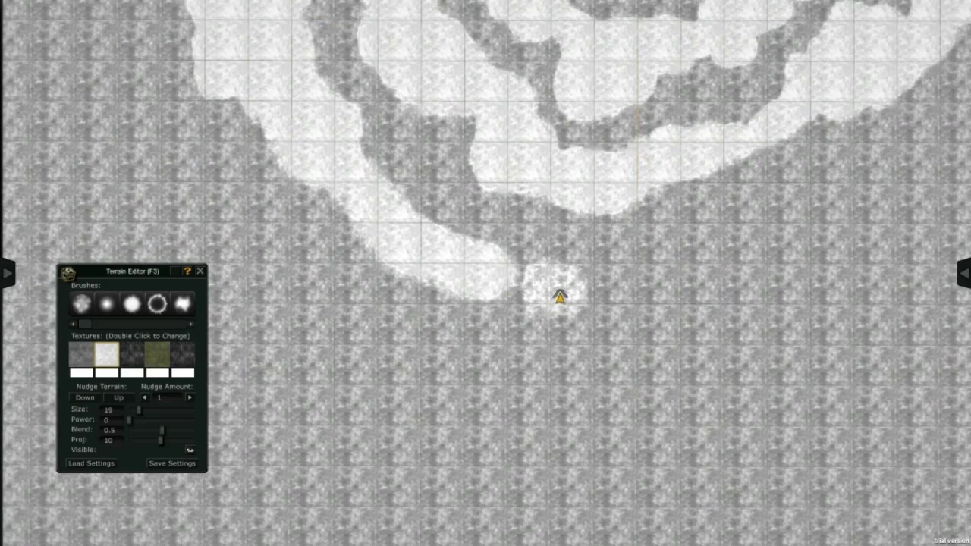
mouse_move(559, 297)
left_mouse_down()
mouse_move(492, 385)
mouse_move(442, 282)
mouse_move(375, 277)
left_mouse_up()
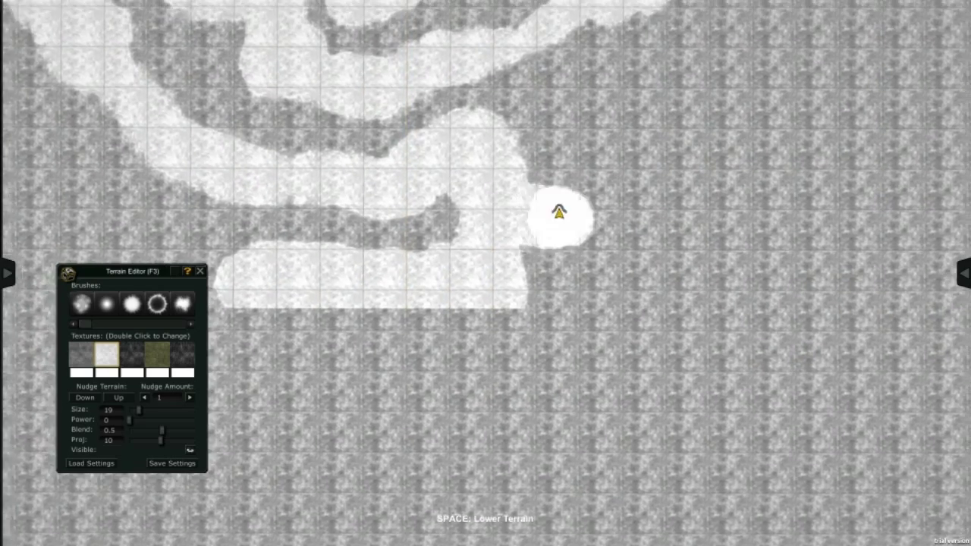
scroll(270, 271, "down", 5)
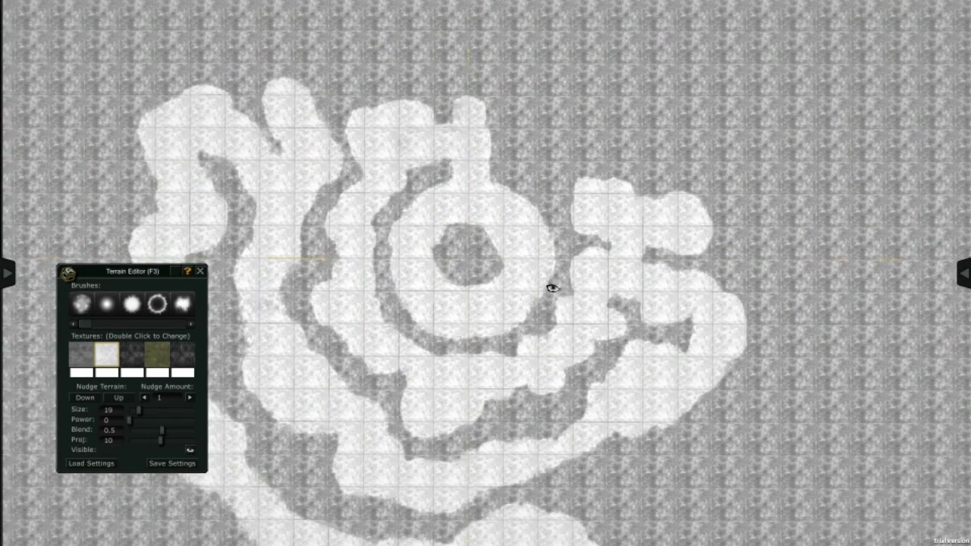
Step: Paint over the stray white strip below the maze with grey stone at Blend 1
middle_click_drag(550, 289, 551, 265)
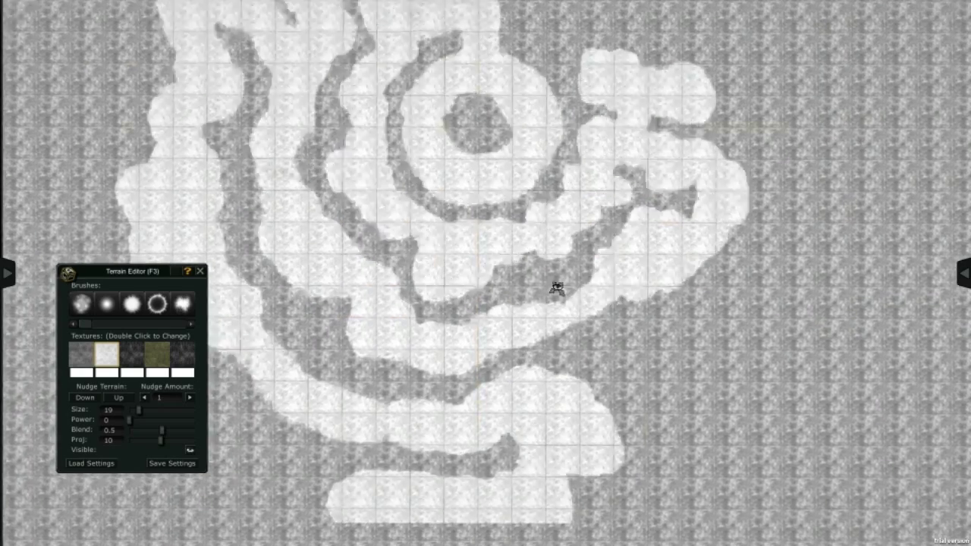
middle_click_drag(570, 321, 596, 83)
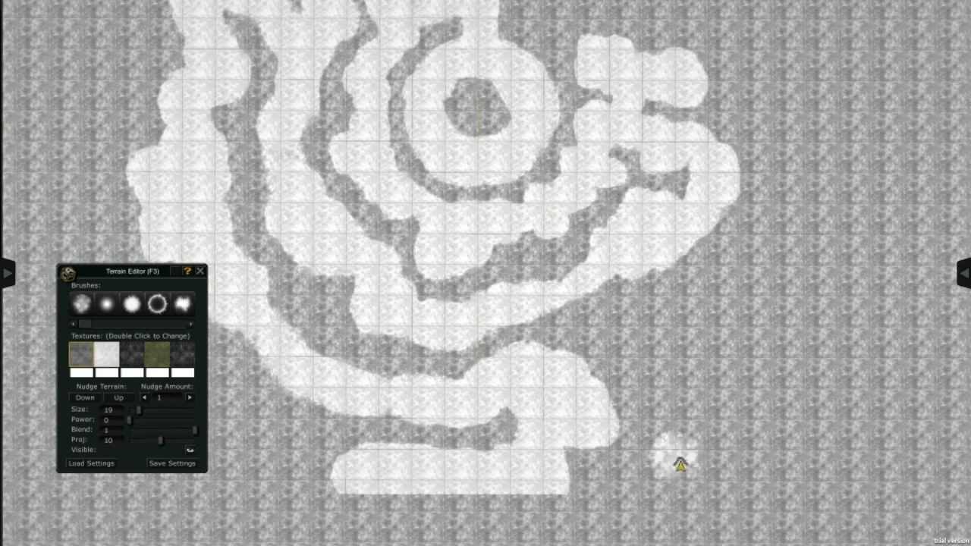
left_click_drag(531, 438, 471, 320)
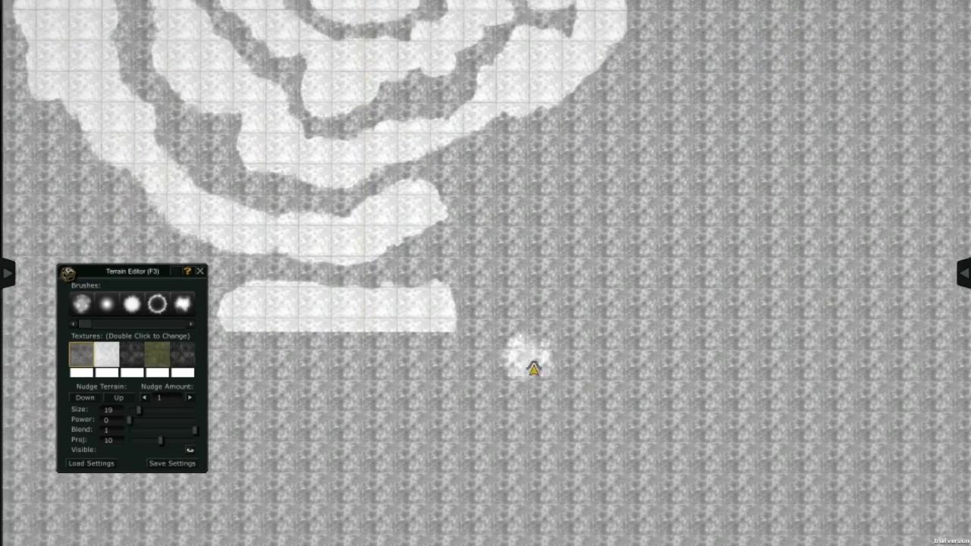
middle_click_drag(372, 275, 765, 363)
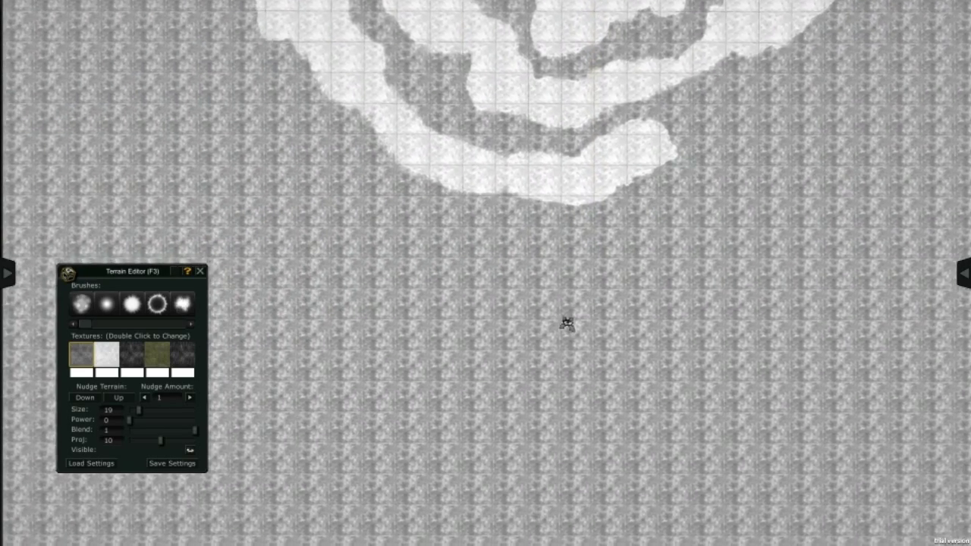
Step: Cover the stray white blob below the maze with the grey stone texture
middle_click_drag(743, 288, 463, 288)
left_click(464, 288)
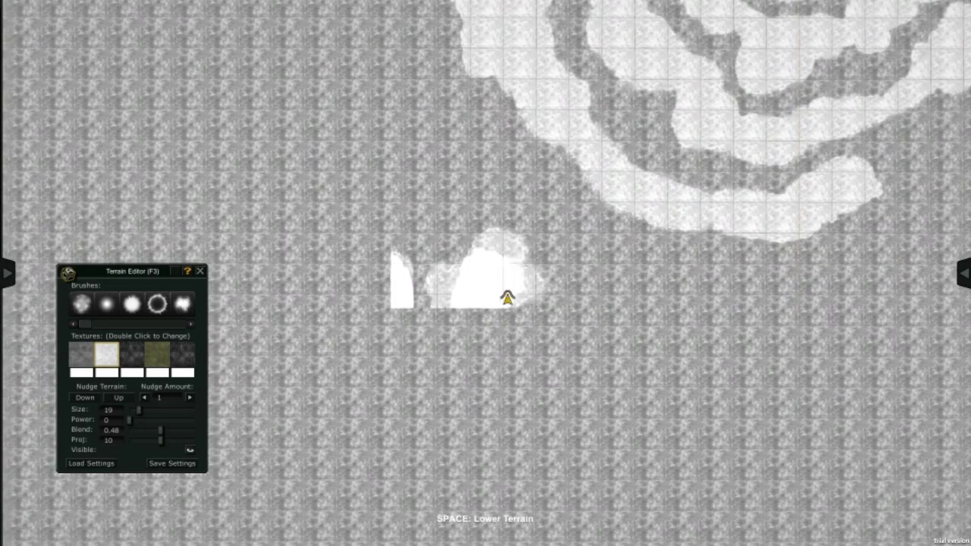
key("1")
mouse_move(515, 277)
left_mouse_down()
mouse_move(422, 277)
mouse_move(405, 320)
left_mouse_up()
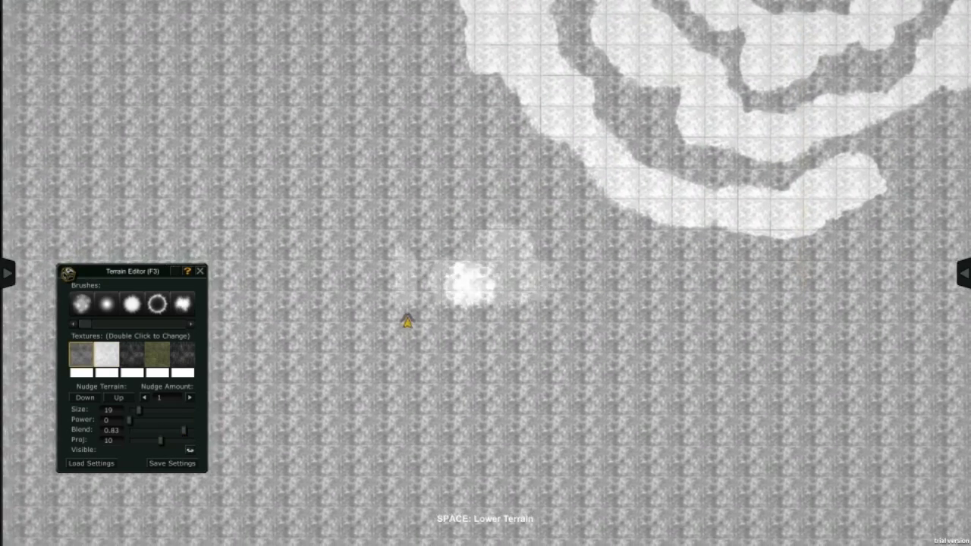
Step: With the white texture, paint new winding maze paths beside the spiral
key("2")
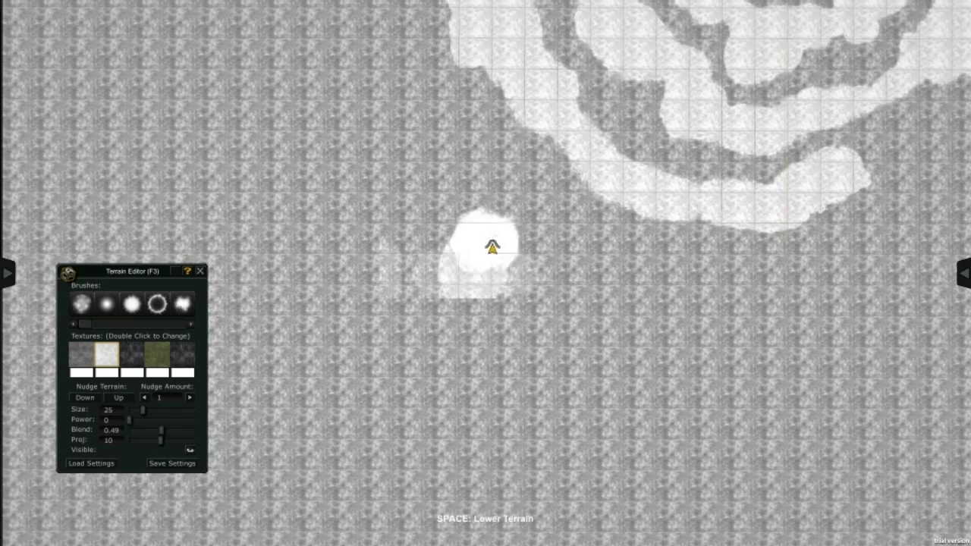
mouse_move(492, 247)
middle_mouse_down()
mouse_move(569, 339)
mouse_move(503, 291)
mouse_move(577, 411)
middle_mouse_up()
mouse_move(430, 320)
middle_mouse_down()
mouse_move(478, 372)
mouse_move(492, 194)
mouse_move(546, 278)
mouse_move(523, 218)
mouse_move(490, 283)
mouse_move(520, 270)
mouse_move(497, 296)
middle_mouse_up()
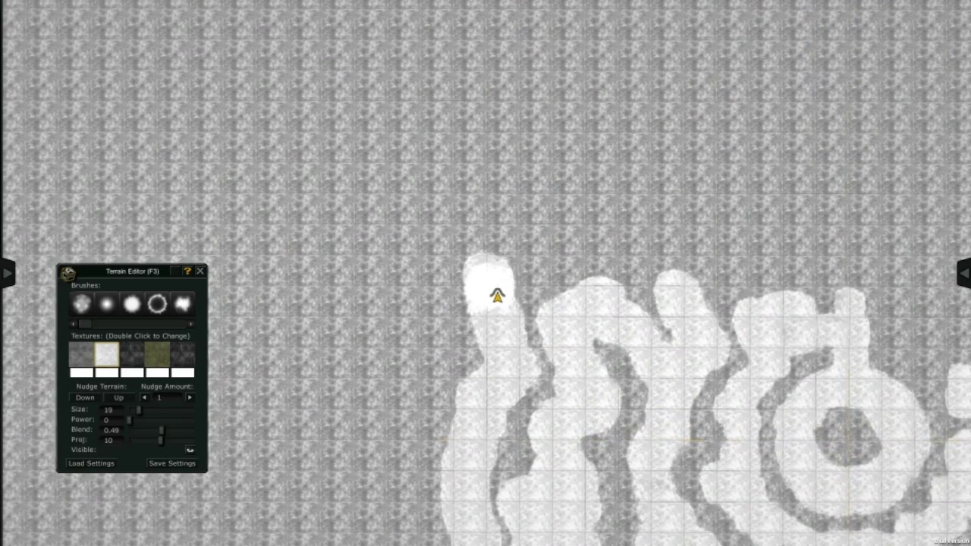
mouse_move(481, 249)
middle_mouse_down()
mouse_move(529, 314)
mouse_move(440, 109)
mouse_move(529, 318)
mouse_move(519, 290)
mouse_move(501, 341)
mouse_move(509, 326)
mouse_move(488, 304)
mouse_move(424, 346)
mouse_move(493, 340)
mouse_move(545, 267)
mouse_move(559, 286)
mouse_move(488, 277)
mouse_move(531, 227)
mouse_move(553, 238)
mouse_move(494, 266)
mouse_move(484, 234)
mouse_move(544, 347)
mouse_move(487, 411)
mouse_move(492, 318)
mouse_move(581, 266)
mouse_move(440, 347)
mouse_move(507, 195)
mouse_move(559, 277)
mouse_move(522, 166)
mouse_move(571, 178)
mouse_move(427, 389)
mouse_move(614, 296)
middle_mouse_up()
Step: Paint white corridors looping along the lower-right edge into hooked dead-end branches
scroll(613, 297, "down", 3)
scroll(637, 367, "up", 3)
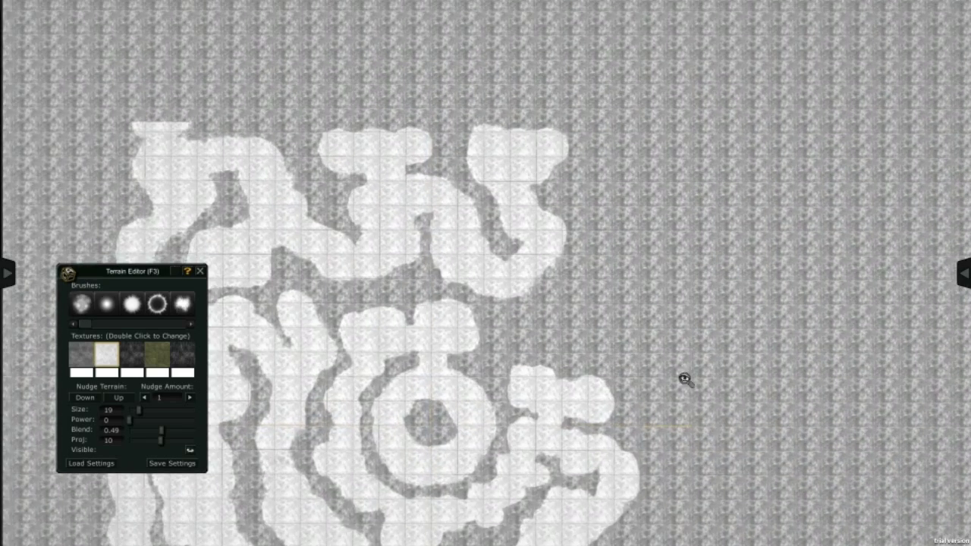
mouse_move(546, 161)
left_mouse_down()
mouse_move(622, 270)
mouse_move(587, 245)
mouse_move(429, 334)
mouse_move(347, 282)
mouse_move(490, 363)
mouse_move(494, 303)
mouse_move(511, 342)
mouse_move(470, 296)
mouse_move(580, 283)
left_mouse_up()
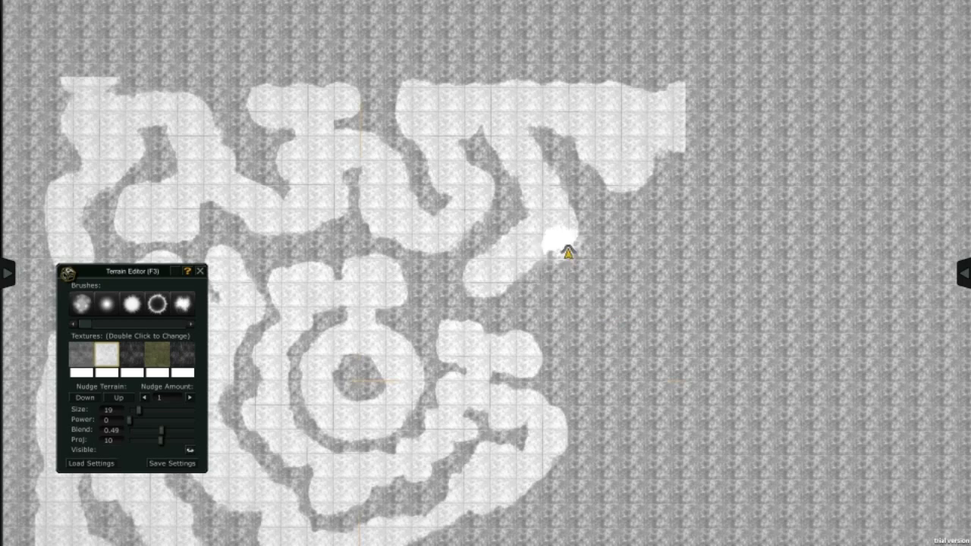
mouse_move(515, 297)
left_mouse_down()
mouse_move(572, 323)
mouse_move(570, 271)
mouse_move(498, 314)
mouse_move(485, 381)
mouse_move(492, 358)
mouse_move(466, 396)
mouse_move(366, 429)
mouse_move(483, 277)
mouse_move(459, 318)
mouse_move(481, 299)
mouse_move(574, 265)
mouse_move(506, 270)
mouse_move(527, 310)
left_mouse_up()
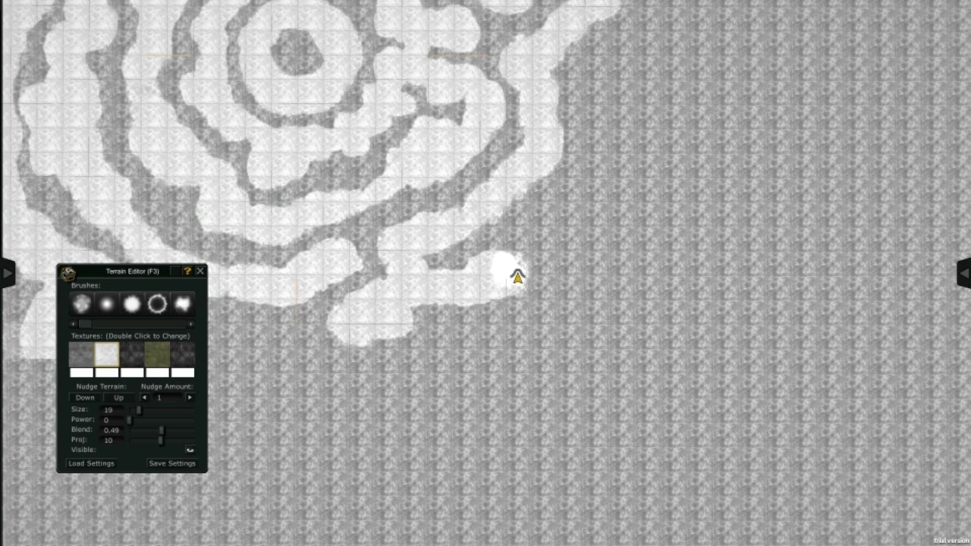
mouse_move(544, 90)
left_mouse_down()
mouse_move(581, 126)
mouse_move(499, 292)
left_mouse_up()
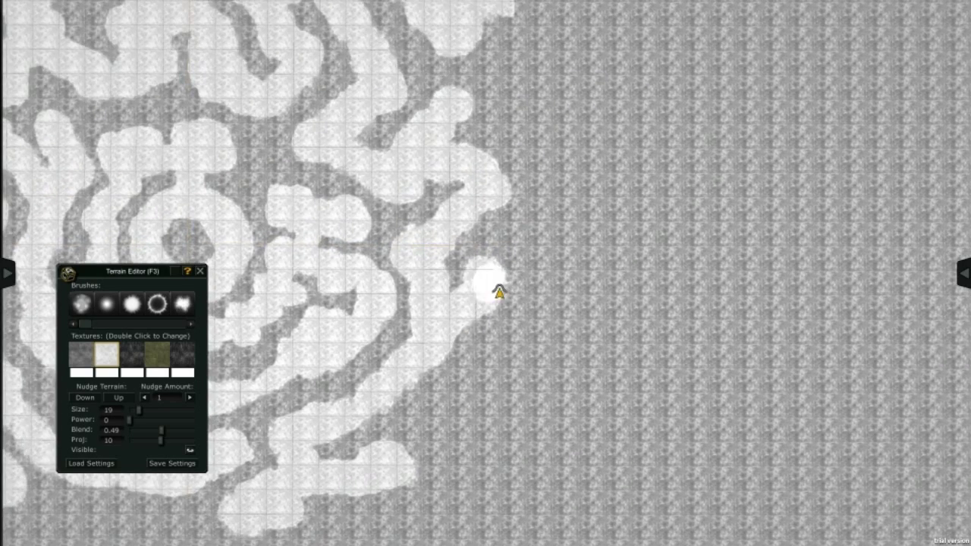
mouse_move(488, 351)
left_mouse_down()
mouse_move(490, 338)
mouse_move(443, 316)
mouse_move(444, 303)
mouse_move(492, 392)
mouse_move(466, 342)
mouse_move(516, 327)
mouse_move(314, 260)
mouse_move(293, 284)
mouse_move(368, 316)
mouse_move(375, 332)
mouse_move(451, 278)
mouse_move(412, 304)
mouse_move(659, 226)
mouse_move(494, 280)
mouse_move(526, 265)
left_mouse_up()
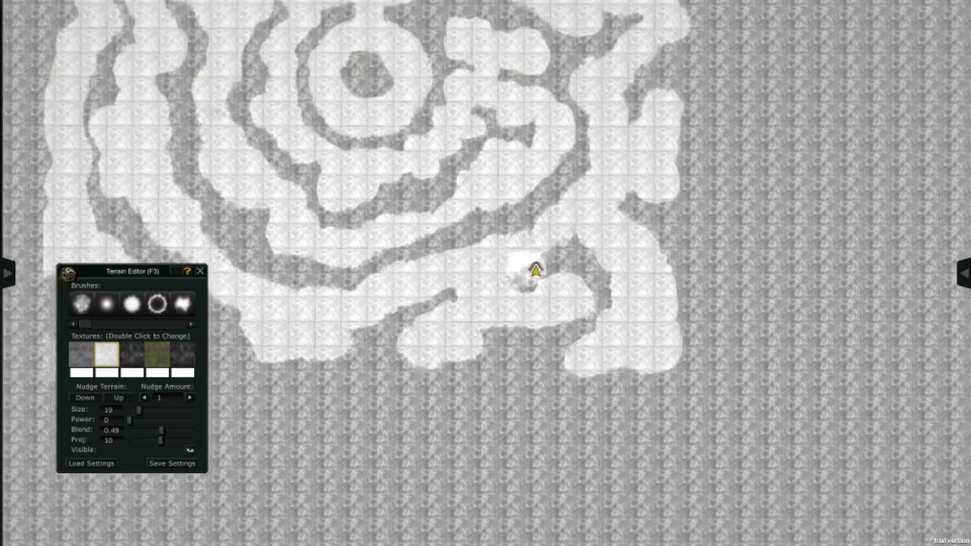
Step: Select the grey ground texture and start saving the scene over Dungeon_01.agfs
scroll(526, 265, "down", 3)
scroll(590, 351, "up", 3)
scroll(621, 230, "up", 3)
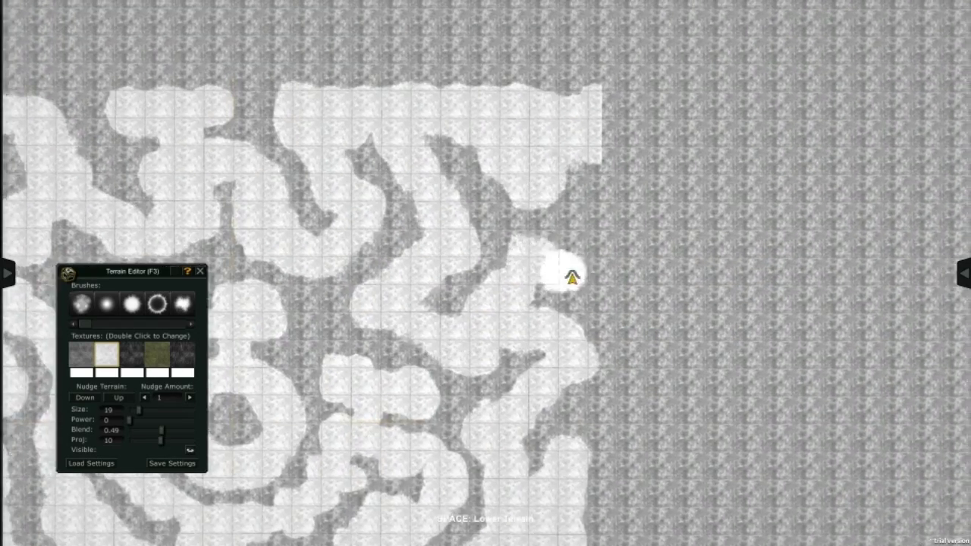
key("1")
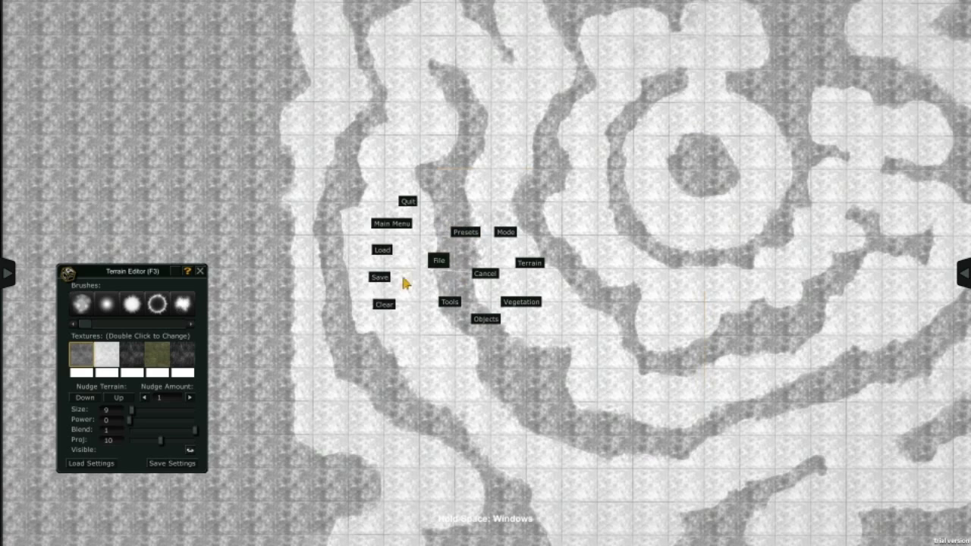
left_click(379, 277)
left_click(494, 341)
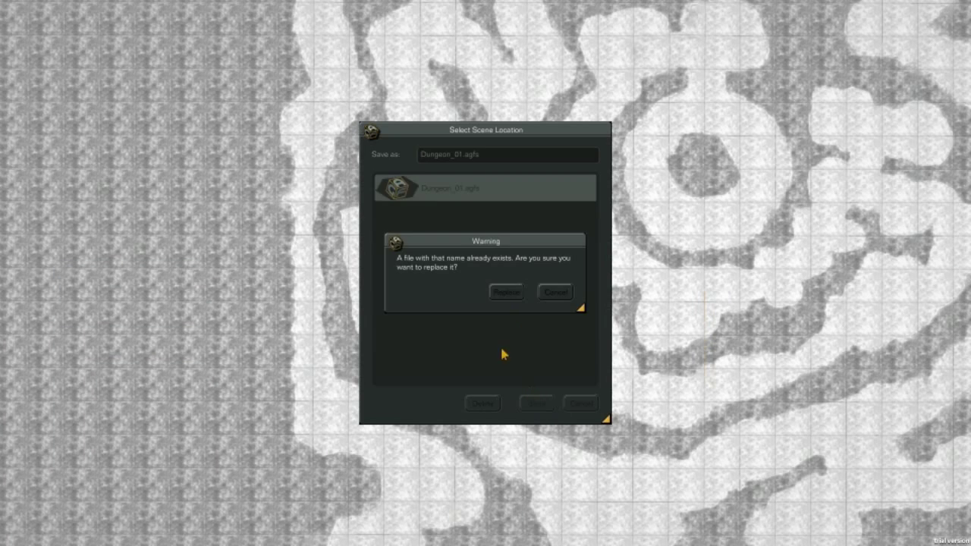
Step: Replace Dungeon_01.agfs, tilt the camera into 3D, and set brush Power to 0.4
left_click(511, 294)
left_click(493, 341)
key("space")
scroll(357, 340, "down", 2)
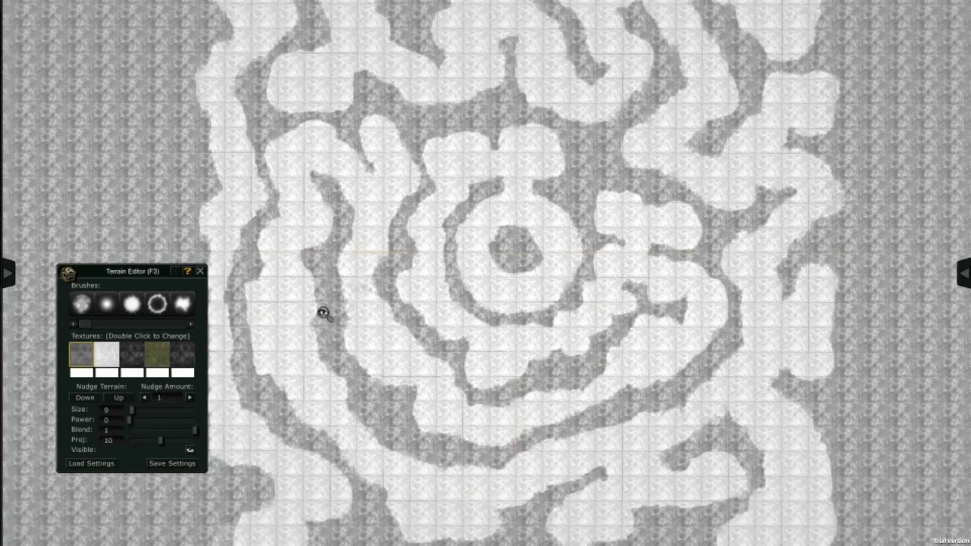
scroll(337, 320, "up", 3)
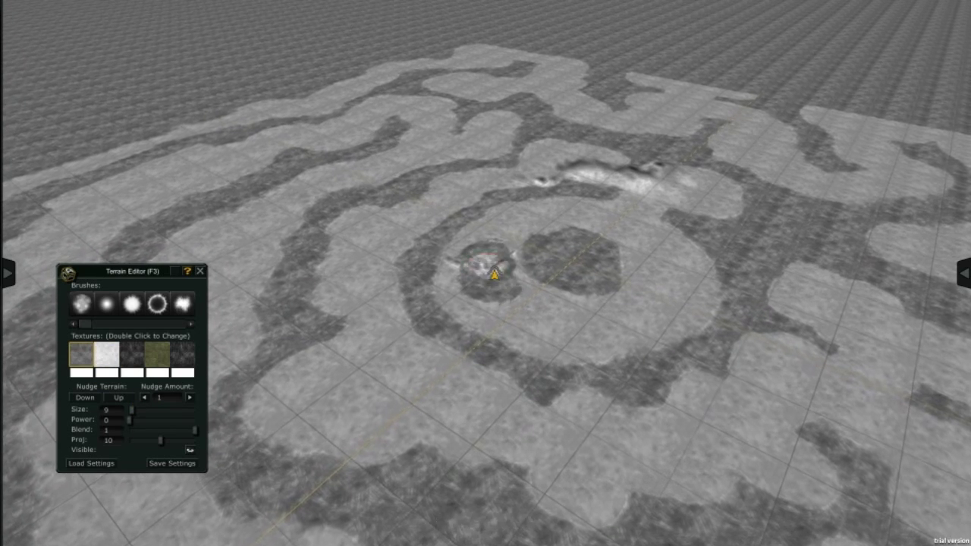
scroll(494, 274, "up", 1)
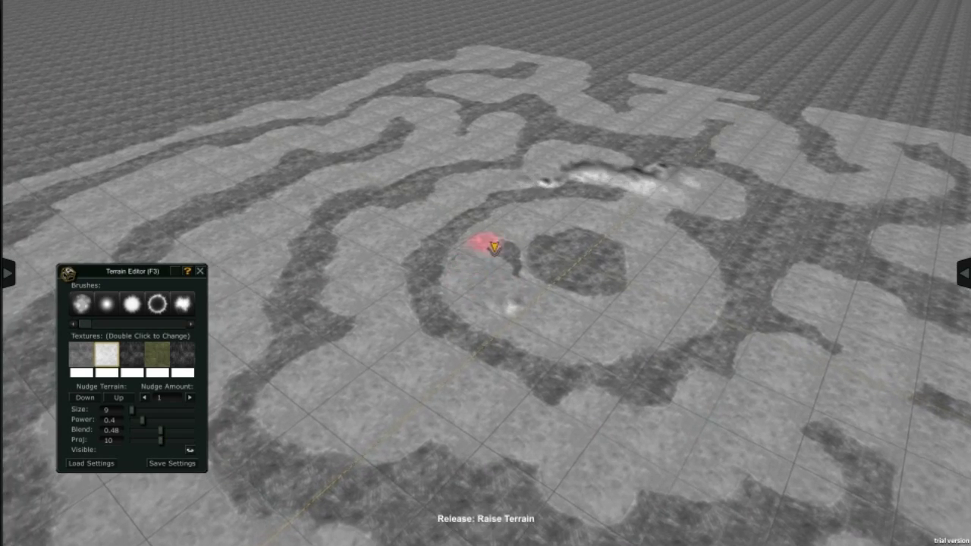
scroll(498, 271, "up", 5)
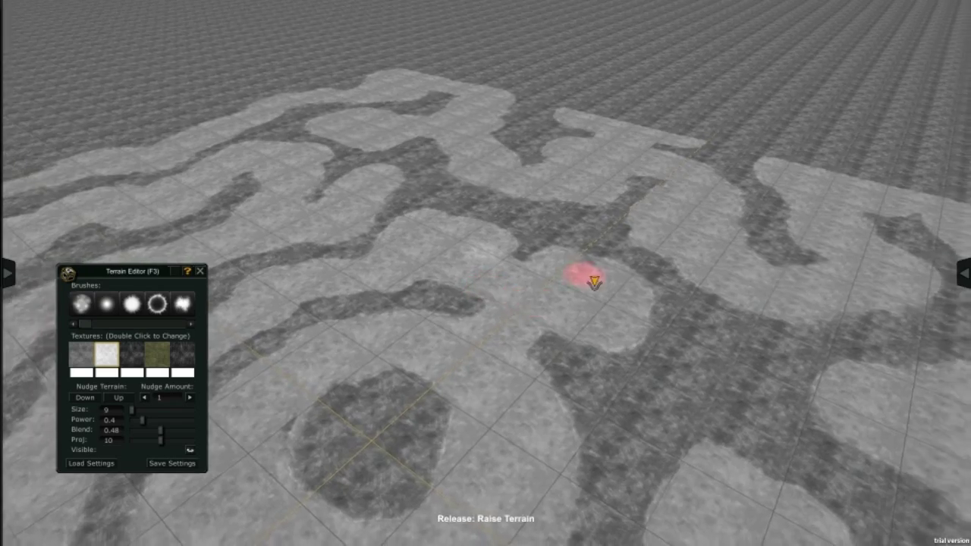
scroll(594, 281, "down", 5)
scroll(520, 253, "up", 5)
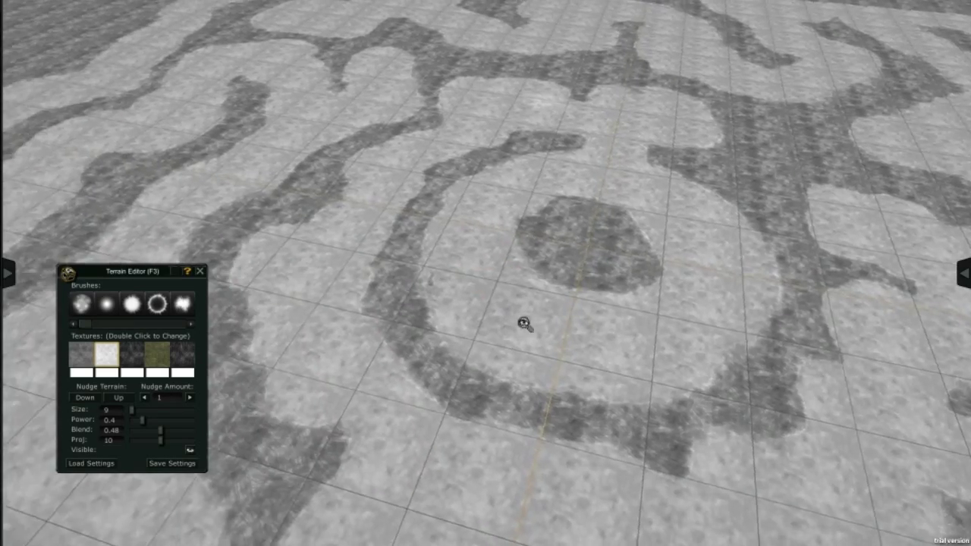
scroll(520, 323, "down", 1)
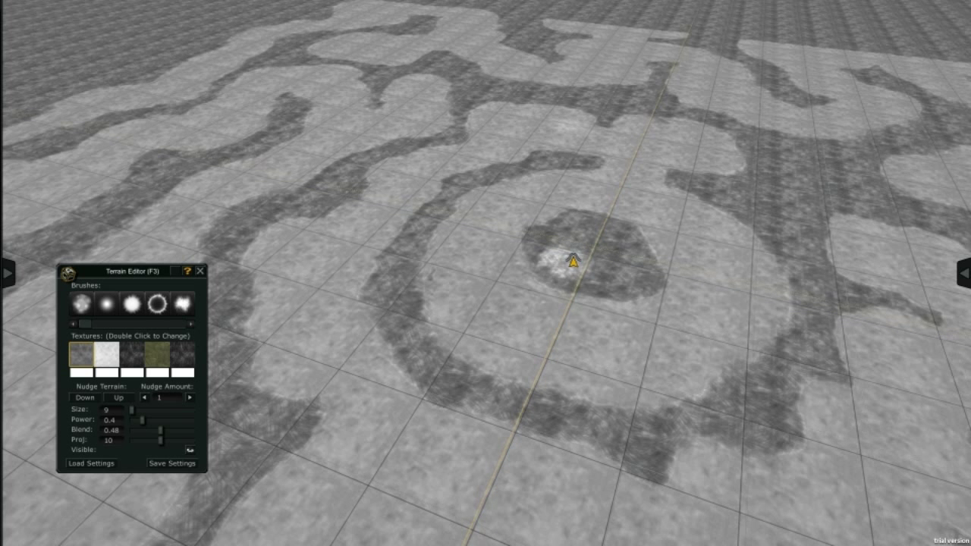
Step: Check the grid settings (height 5), then save the scene again as Dungeon_01
left_click(575, 279)
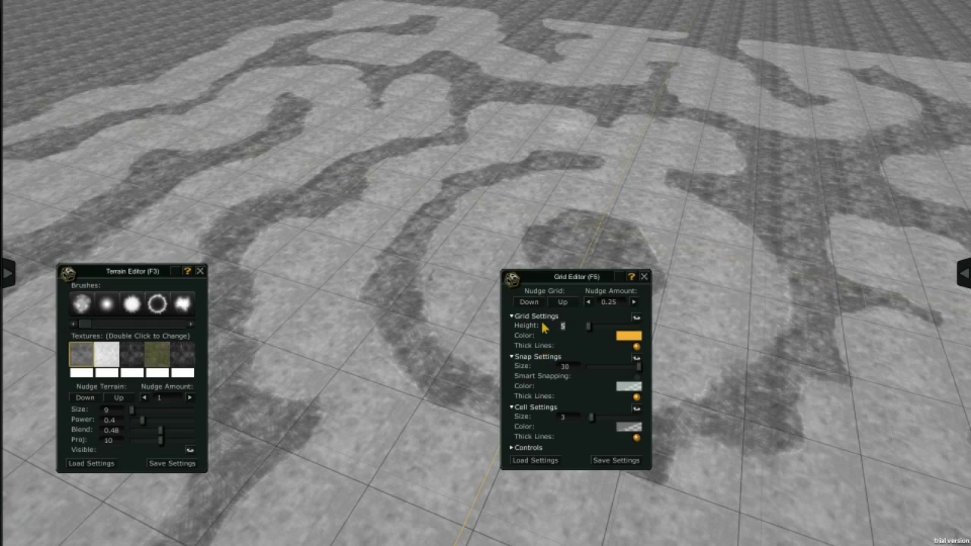
left_click(644, 278)
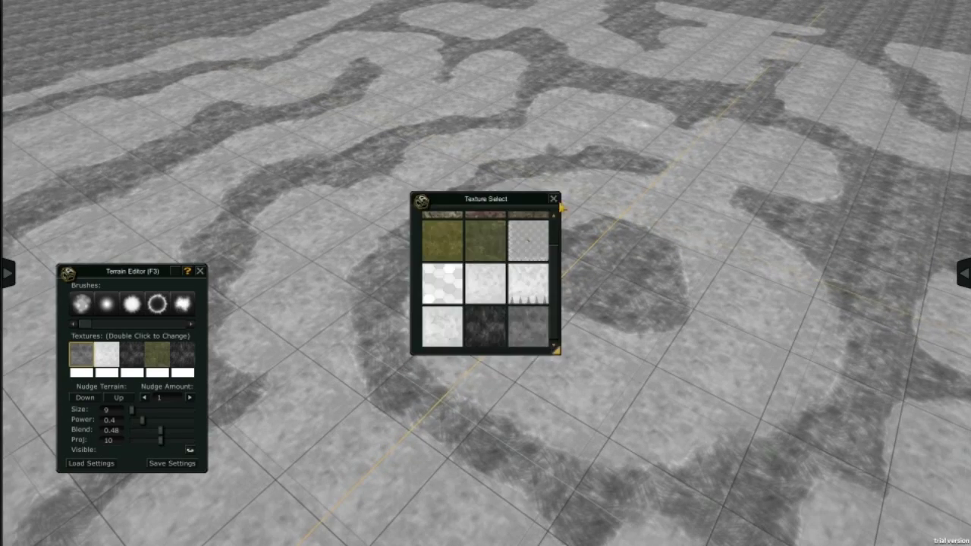
left_click(553, 199)
right_click(471, 267)
left_click(440, 261)
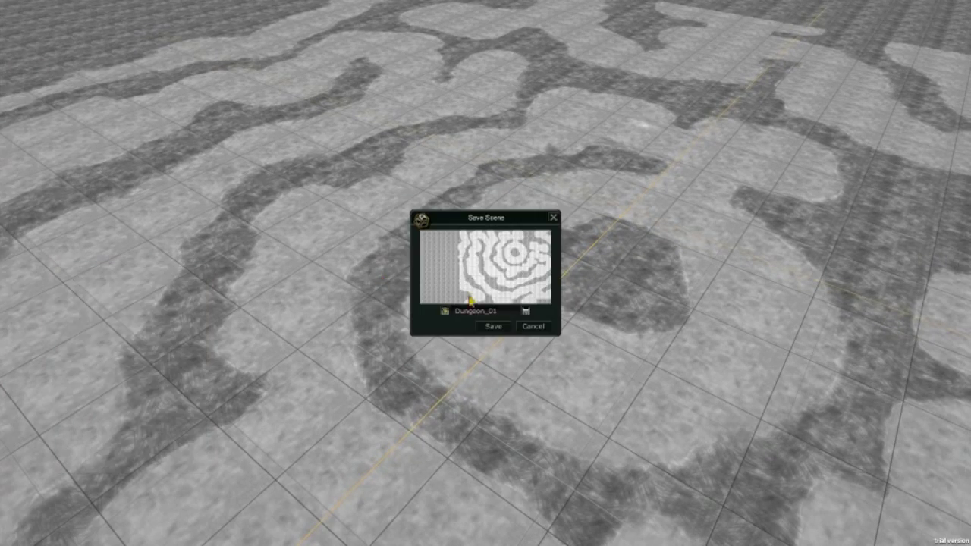
left_click(493, 326)
right_click(486, 273)
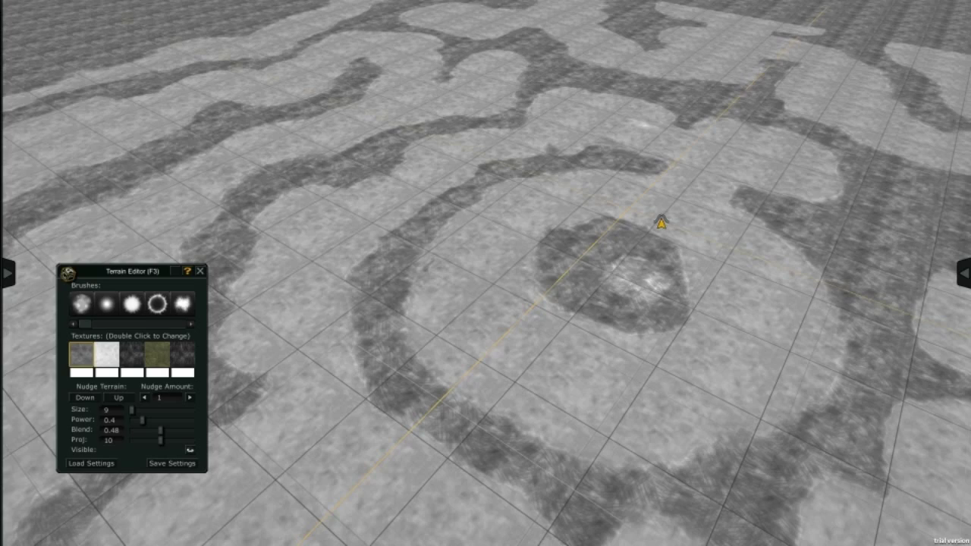
Step: Raise a curved rocky wall along the maze path with a T-shaped branch
mouse_move(454, 245)
left_mouse_down()
mouse_move(524, 256)
mouse_move(523, 275)
mouse_move(495, 287)
left_mouse_up()
mouse_move(495, 287)
middle_mouse_down()
mouse_move(495, 279)
mouse_move(466, 304)
middle_mouse_up()
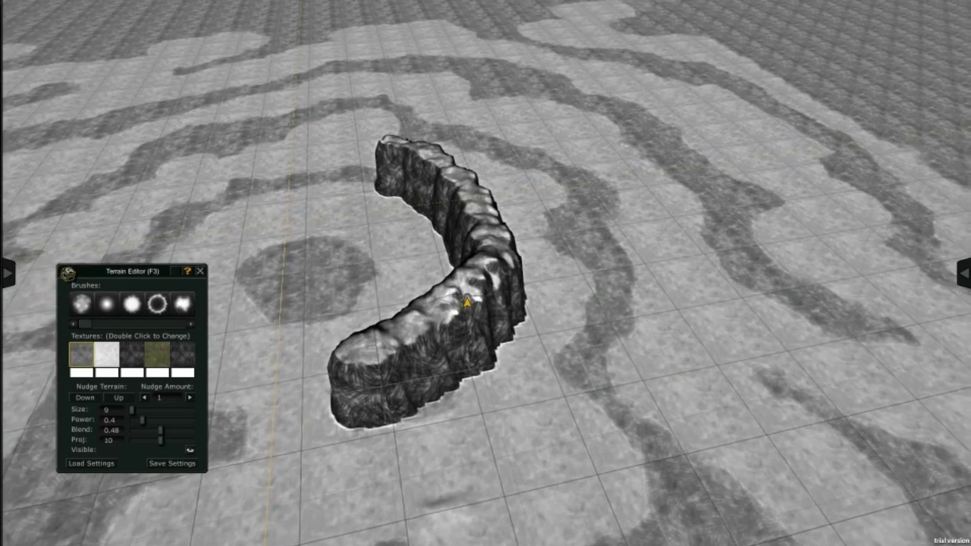
mouse_move(504, 266)
middle_mouse_down()
mouse_move(472, 217)
mouse_move(412, 221)
mouse_move(465, 321)
mouse_move(452, 277)
mouse_move(466, 281)
mouse_move(448, 288)
mouse_move(462, 278)
mouse_move(456, 288)
mouse_move(480, 297)
mouse_move(455, 314)
mouse_move(496, 341)
mouse_move(463, 306)
middle_mouse_up()
mouse_move(462, 306)
left_mouse_down()
mouse_move(494, 314)
mouse_move(531, 362)
mouse_move(482, 235)
mouse_move(498, 304)
left_mouse_up()
mouse_move(498, 284)
middle_mouse_down()
mouse_move(523, 282)
mouse_move(526, 303)
mouse_move(476, 271)
mouse_move(452, 279)
middle_mouse_up()
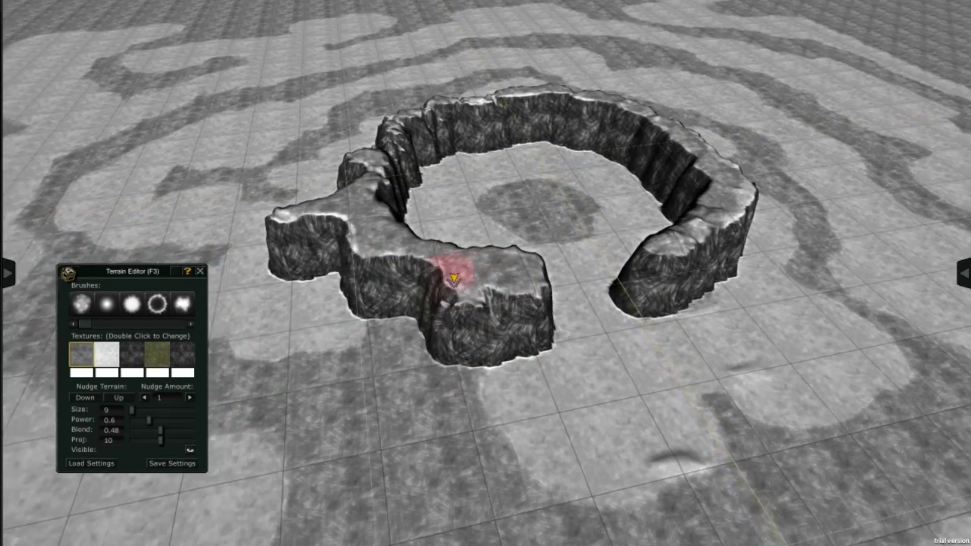
left_click_drag(438, 284, 482, 273)
mouse_move(509, 237)
middle_mouse_down()
mouse_move(650, 217)
mouse_move(520, 271)
mouse_move(541, 272)
mouse_move(559, 293)
mouse_move(574, 368)
mouse_move(531, 278)
mouse_move(587, 145)
mouse_move(649, 165)
mouse_move(672, 202)
middle_mouse_up()
Step: Raise a rock hook off the ring's end and extend it into a long arm
key("space")
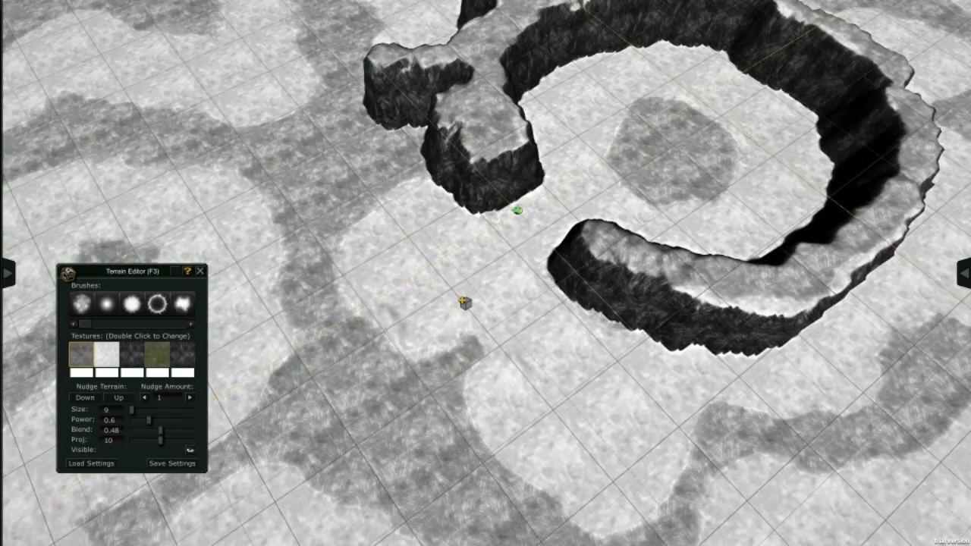
mouse_move(645, 138)
middle_mouse_down()
mouse_move(650, 281)
mouse_move(629, 243)
mouse_move(558, 372)
mouse_move(561, 279)
mouse_move(559, 301)
mouse_move(542, 299)
mouse_move(528, 245)
mouse_move(617, 188)
mouse_move(420, 301)
middle_mouse_up()
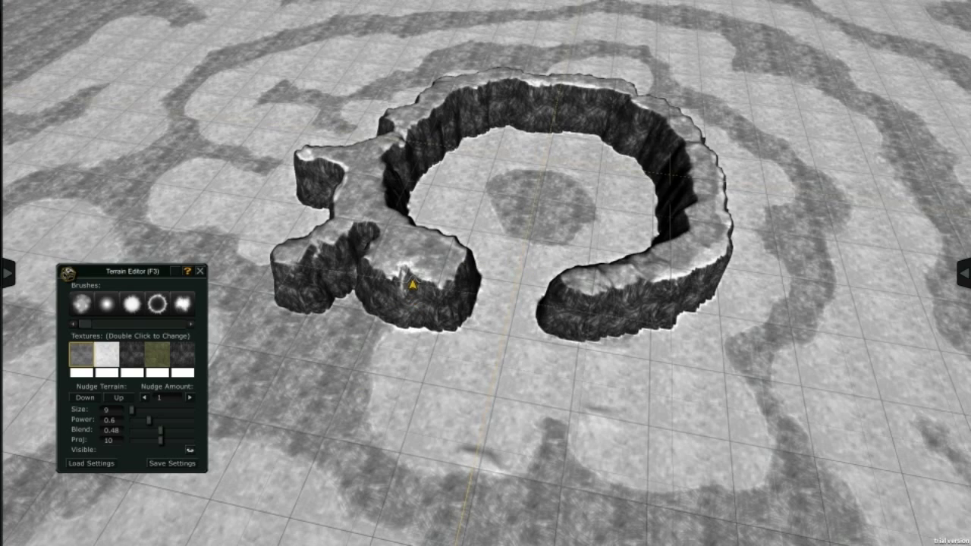
middle_click_drag(398, 285, 514, 270)
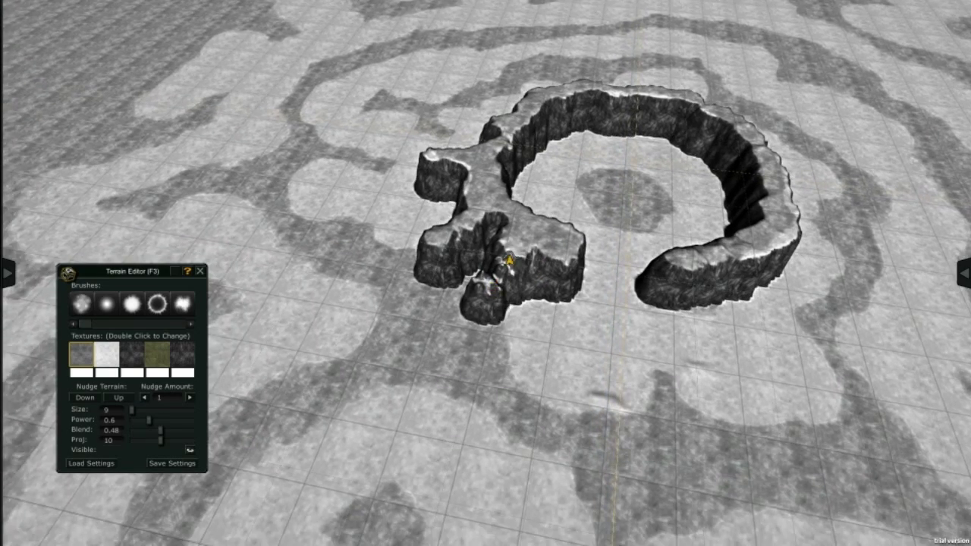
mouse_move(501, 323)
middle_mouse_down()
mouse_move(541, 304)
mouse_move(529, 310)
mouse_move(526, 281)
mouse_move(513, 310)
middle_mouse_up()
left_click_drag(513, 310, 466, 281)
middle_click_drag(466, 282, 535, 304)
mouse_move(535, 304)
left_mouse_down()
mouse_move(449, 244)
mouse_move(541, 322)
left_mouse_up()
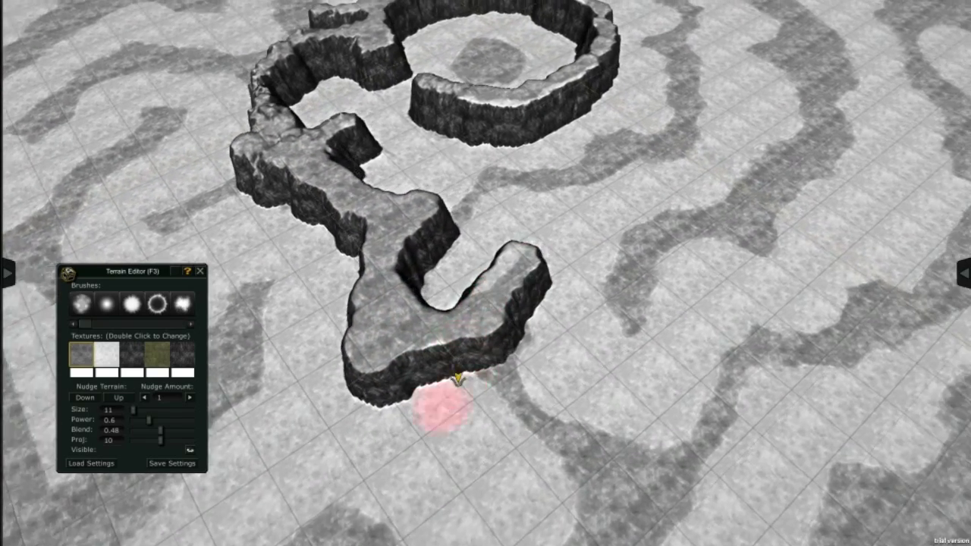
mouse_move(542, 323)
left_mouse_down()
mouse_move(479, 267)
mouse_move(445, 341)
mouse_move(372, 278)
mouse_move(460, 269)
mouse_move(456, 329)
mouse_move(531, 271)
mouse_move(477, 266)
mouse_move(599, 232)
mouse_move(372, 311)
mouse_move(481, 303)
mouse_move(520, 286)
mouse_move(589, 332)
mouse_move(587, 316)
mouse_move(550, 341)
mouse_move(588, 328)
mouse_move(546, 347)
mouse_move(602, 341)
mouse_move(559, 303)
mouse_move(557, 286)
mouse_move(542, 281)
mouse_move(549, 288)
mouse_move(536, 260)
mouse_move(561, 249)
mouse_move(603, 262)
mouse_move(577, 265)
mouse_move(546, 296)
mouse_move(509, 369)
mouse_move(553, 271)
mouse_move(445, 299)
mouse_move(483, 279)
mouse_move(531, 300)
mouse_move(518, 279)
mouse_move(511, 372)
mouse_move(499, 311)
mouse_move(526, 320)
mouse_move(591, 310)
mouse_move(585, 319)
mouse_move(458, 304)
mouse_move(405, 349)
mouse_move(500, 260)
mouse_move(455, 268)
mouse_move(460, 255)
mouse_move(411, 289)
mouse_move(411, 314)
mouse_move(460, 336)
mouse_move(467, 296)
left_mouse_up()
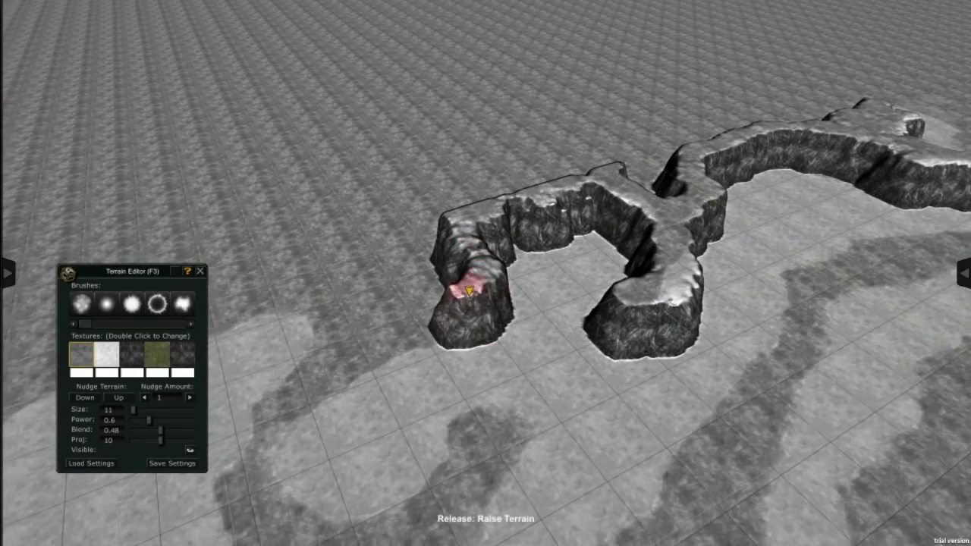
Step: Raise winding rock ridges along the path next to the rock structure, branching into a new arm
mouse_move(369, 309)
left_mouse_down()
mouse_move(418, 262)
mouse_move(527, 243)
mouse_move(448, 278)
mouse_move(444, 418)
left_mouse_up()
mouse_move(444, 418)
middle_mouse_down()
mouse_move(476, 283)
mouse_move(548, 310)
mouse_move(496, 281)
mouse_move(551, 311)
mouse_move(524, 281)
mouse_move(520, 288)
mouse_move(603, 321)
middle_mouse_up()
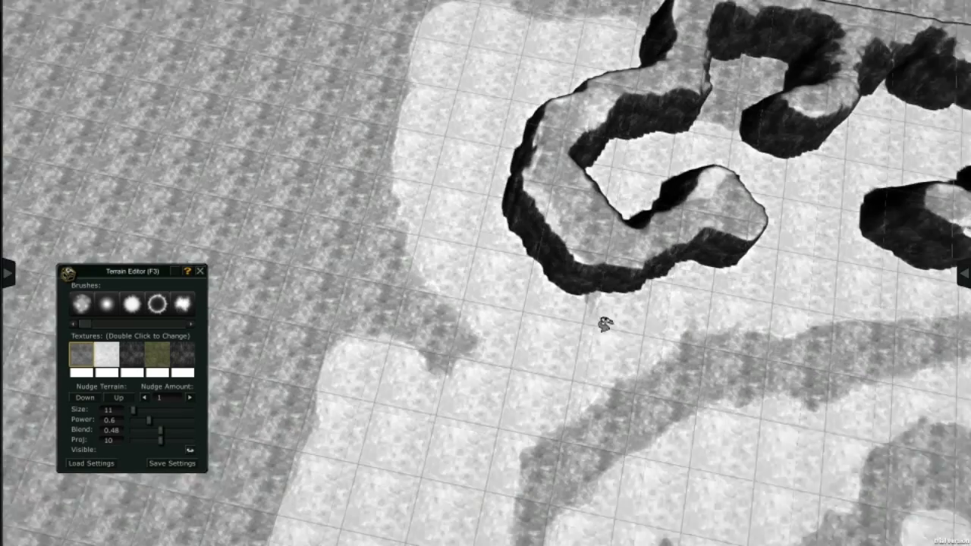
mouse_move(455, 322)
left_mouse_down()
mouse_move(444, 235)
mouse_move(477, 191)
mouse_move(459, 281)
mouse_move(526, 186)
mouse_move(494, 286)
mouse_move(498, 278)
mouse_move(581, 288)
mouse_move(626, 307)
mouse_move(440, 258)
mouse_move(618, 338)
mouse_move(564, 278)
mouse_move(514, 286)
mouse_move(491, 432)
mouse_move(494, 290)
left_mouse_up()
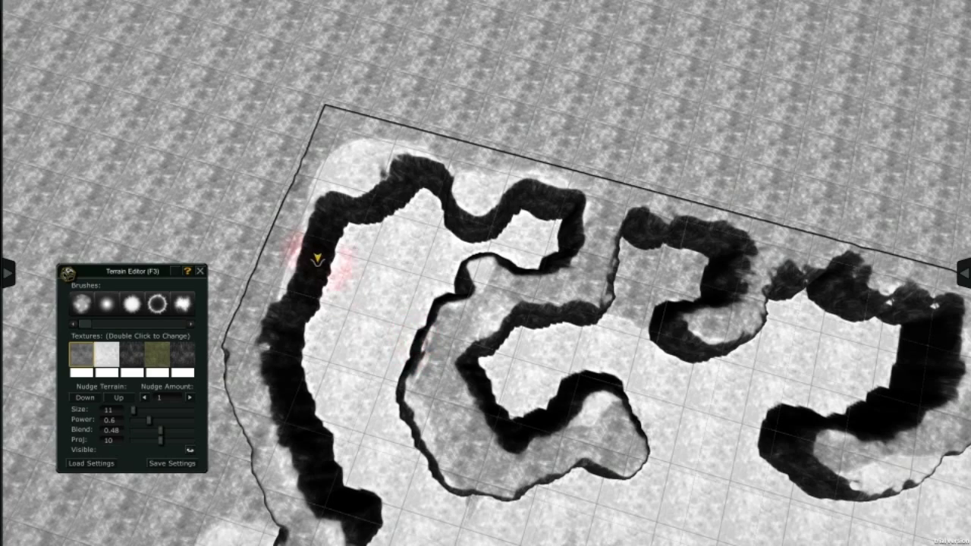
mouse_move(335, 261)
left_mouse_down()
mouse_move(513, 281)
mouse_move(493, 292)
mouse_move(448, 279)
mouse_move(545, 419)
left_mouse_up()
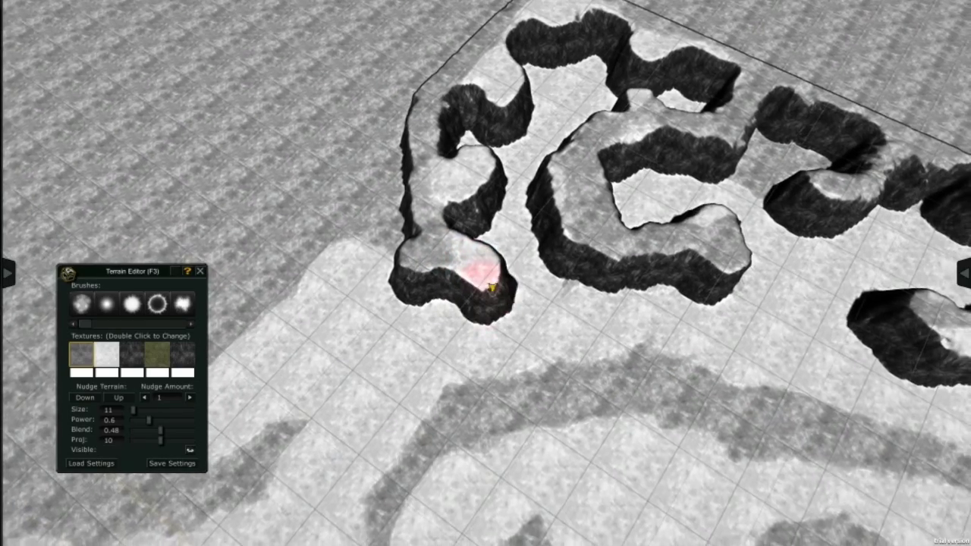
left_click_drag(491, 288, 483, 343)
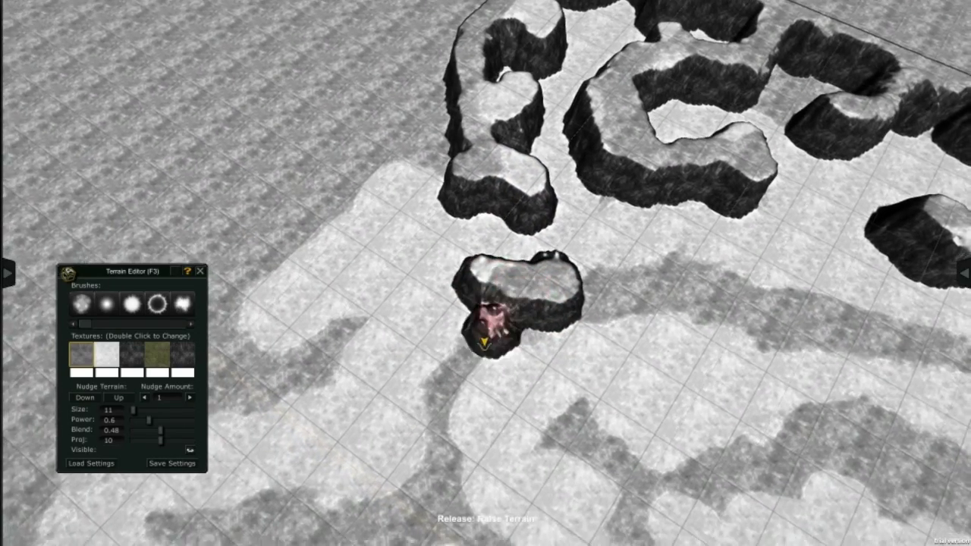
left_click_drag(480, 357, 418, 276)
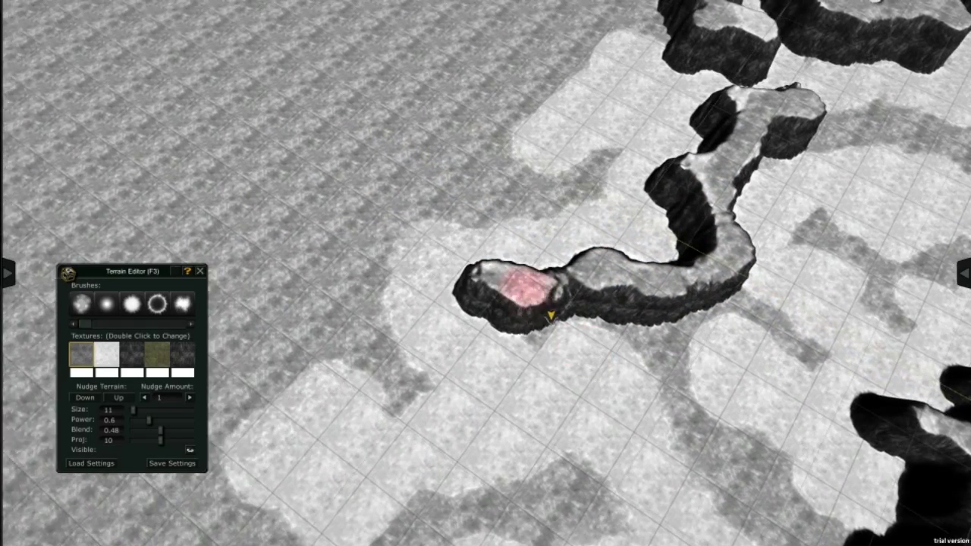
left_click_drag(550, 315, 556, 264)
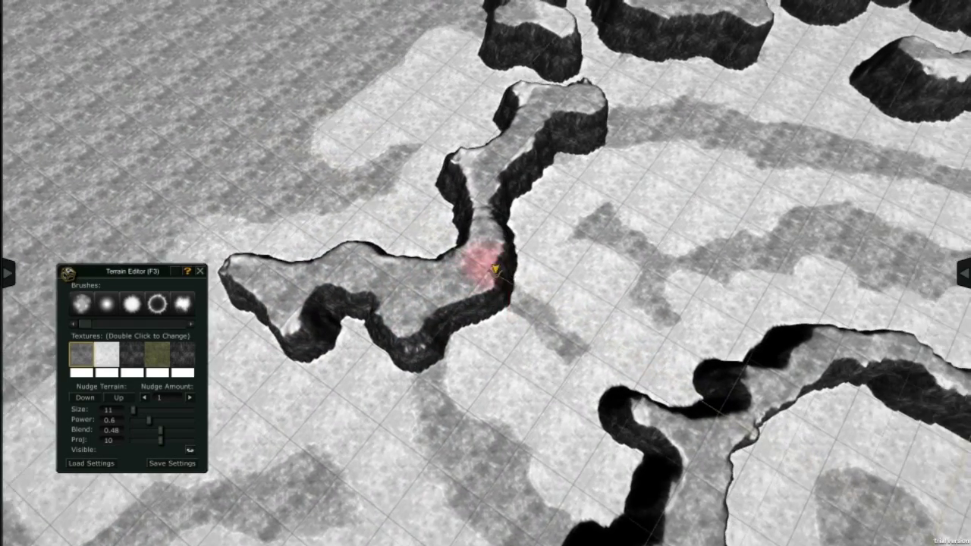
mouse_move(495, 270)
left_mouse_down()
mouse_move(520, 314)
mouse_move(436, 343)
left_mouse_up()
mouse_move(510, 334)
left_mouse_down()
mouse_move(489, 316)
mouse_move(403, 293)
mouse_move(466, 336)
mouse_move(542, 270)
mouse_move(459, 275)
mouse_move(465, 253)
mouse_move(254, 417)
mouse_move(405, 340)
mouse_move(502, 259)
mouse_move(481, 265)
mouse_move(462, 208)
mouse_move(450, 217)
mouse_move(502, 249)
mouse_move(342, 217)
mouse_move(319, 200)
mouse_move(462, 265)
mouse_move(395, 273)
mouse_move(397, 255)
mouse_move(375, 253)
mouse_move(574, 312)
left_mouse_up()
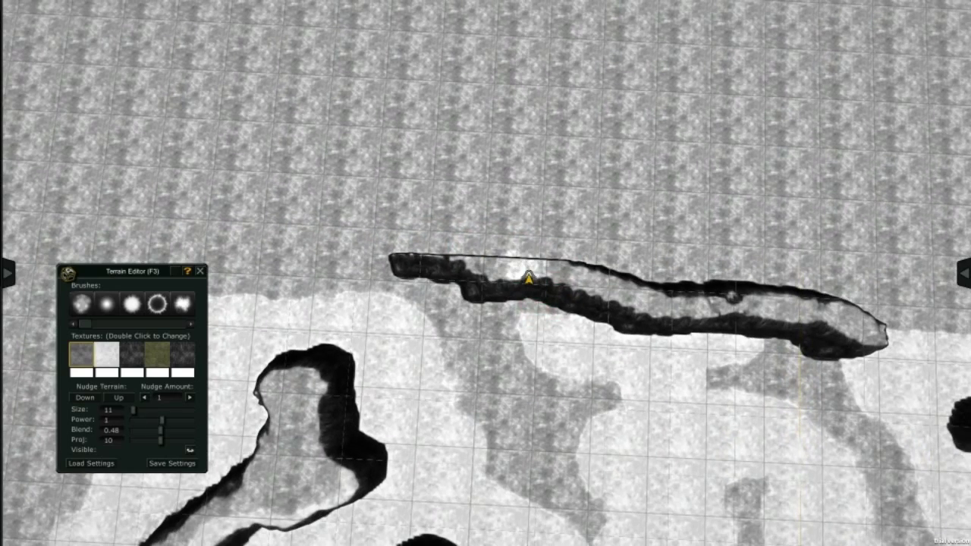
Step: Extend the raised wall leftward and down along the path edge, curling around the bend
mouse_move(467, 268)
left_mouse_down()
mouse_move(407, 268)
mouse_move(436, 298)
left_mouse_up()
mouse_move(562, 322)
left_mouse_down()
mouse_move(511, 223)
mouse_move(451, 329)
left_mouse_up()
mouse_move(514, 350)
left_mouse_down()
mouse_move(518, 319)
mouse_move(502, 322)
left_mouse_up()
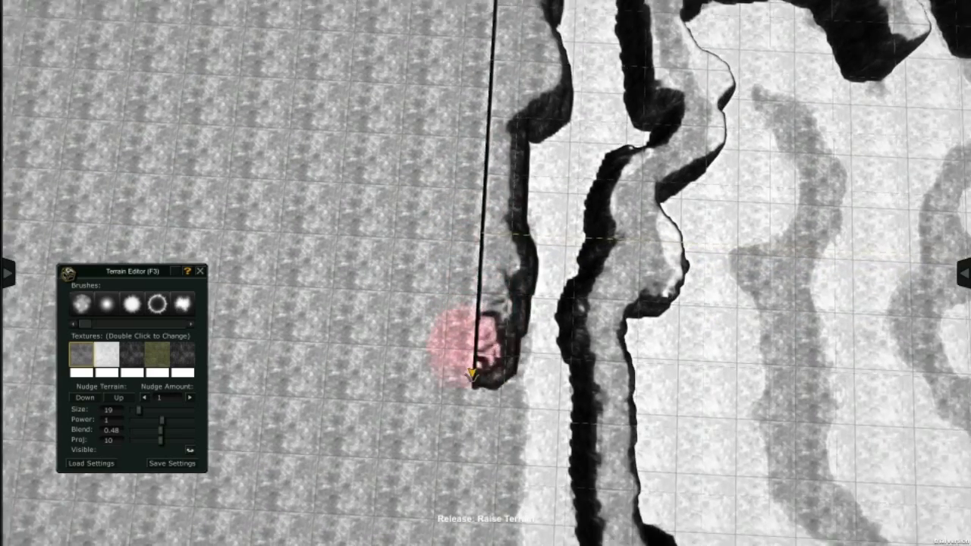
mouse_move(502, 323)
left_mouse_down()
mouse_move(491, 383)
mouse_move(431, 307)
left_mouse_up()
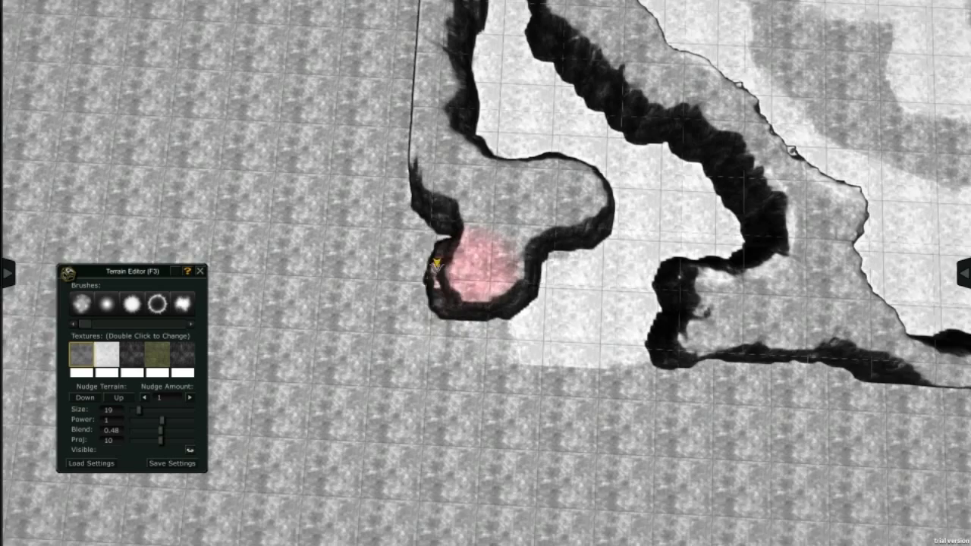
mouse_move(430, 307)
left_mouse_down()
mouse_move(546, 237)
mouse_move(486, 284)
left_mouse_up()
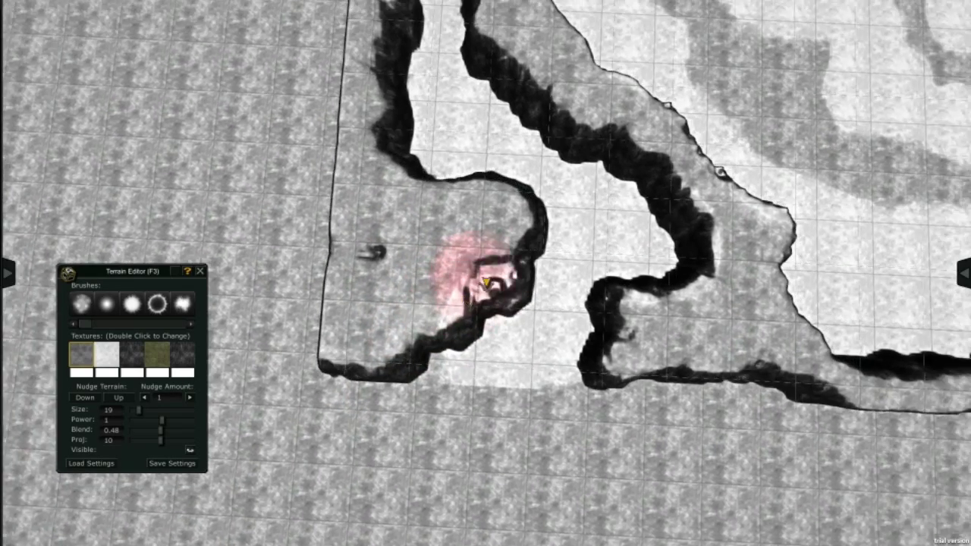
left_click_drag(622, 339, 542, 281)
middle_click_drag(542, 282, 500, 300)
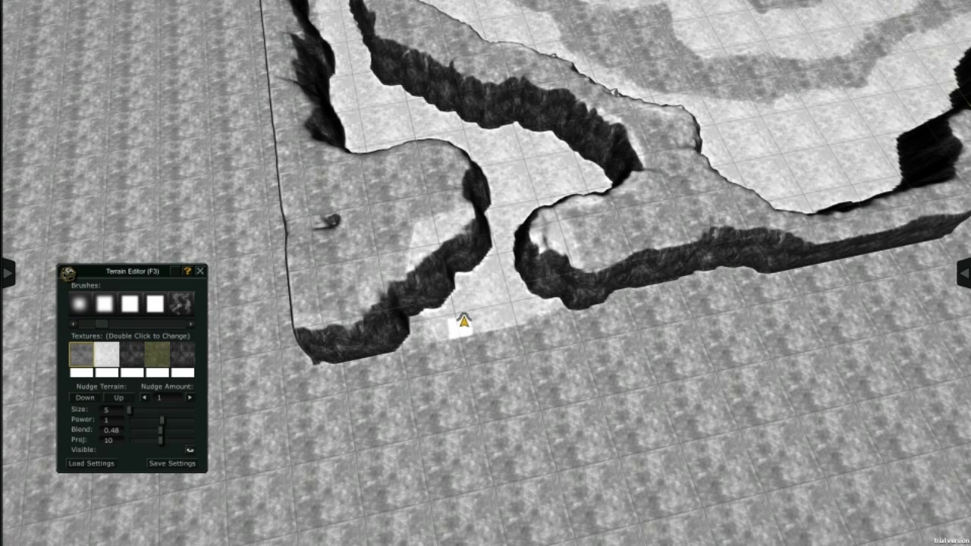
Step: Raise small rock blocks at the path opening and in the corridor, then reshape the adjoining wall
left_click(462, 322)
left_click(489, 285)
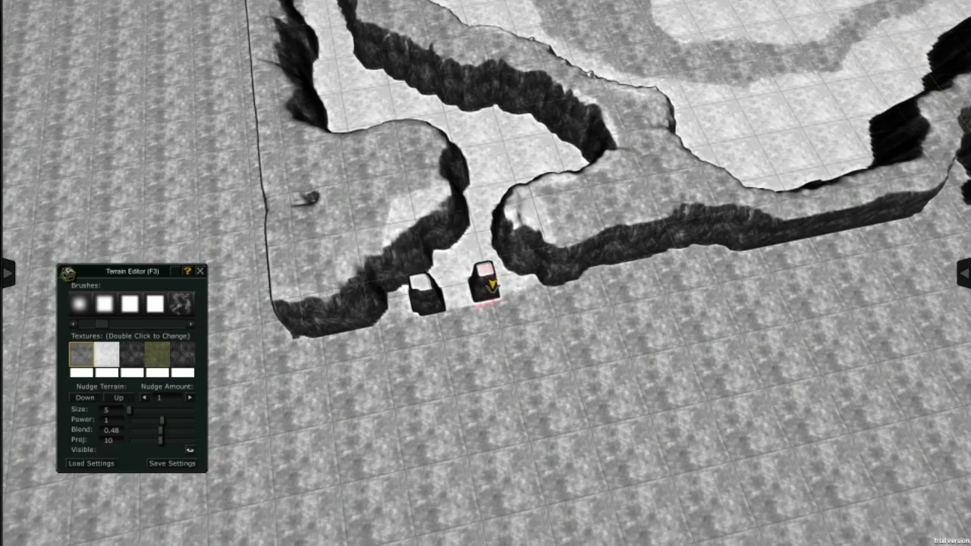
right_click_drag(489, 285, 564, 465)
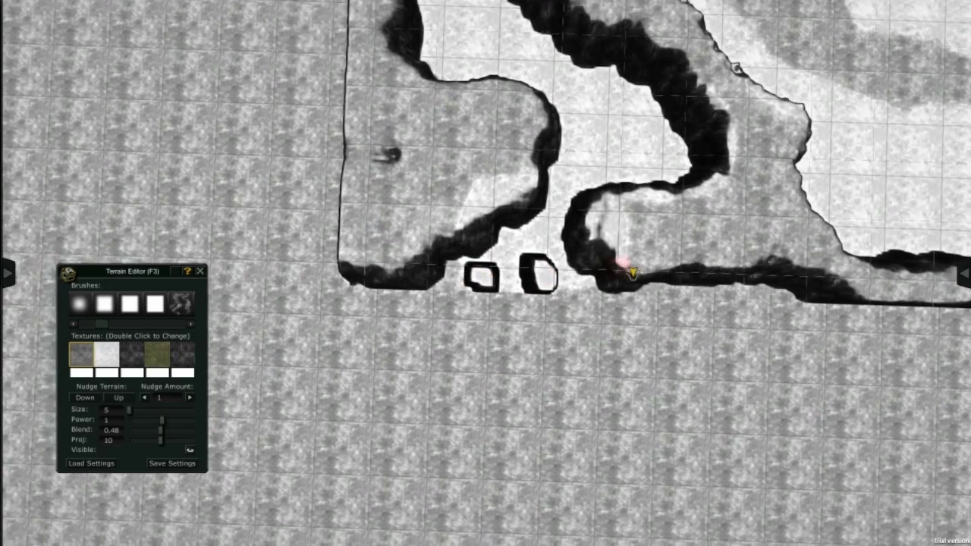
scroll(561, 262, "up", 3)
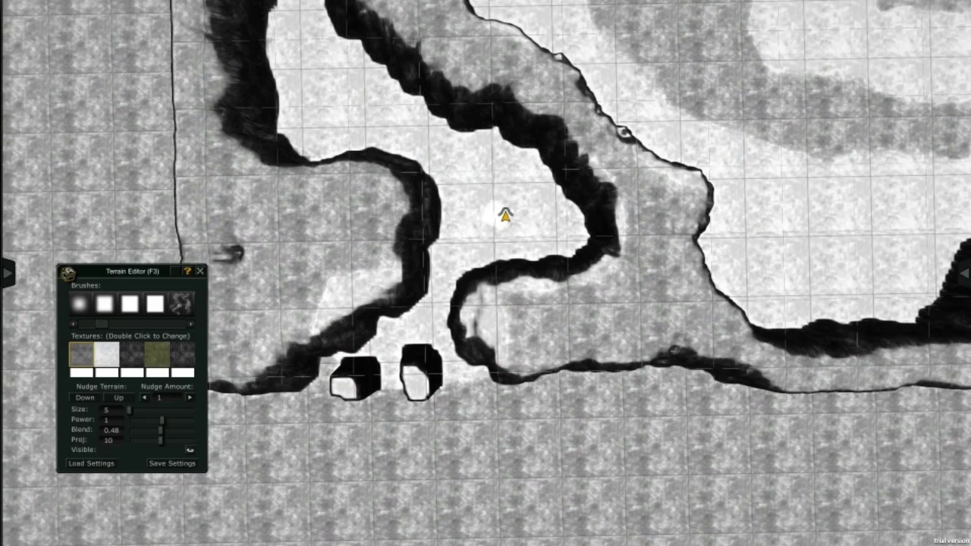
left_click(502, 203)
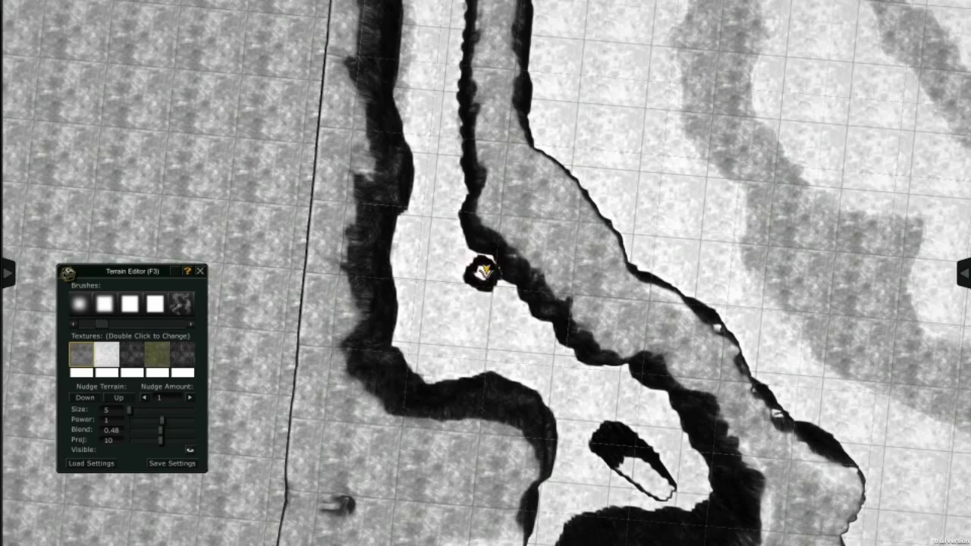
left_click_drag(515, 328, 511, 258)
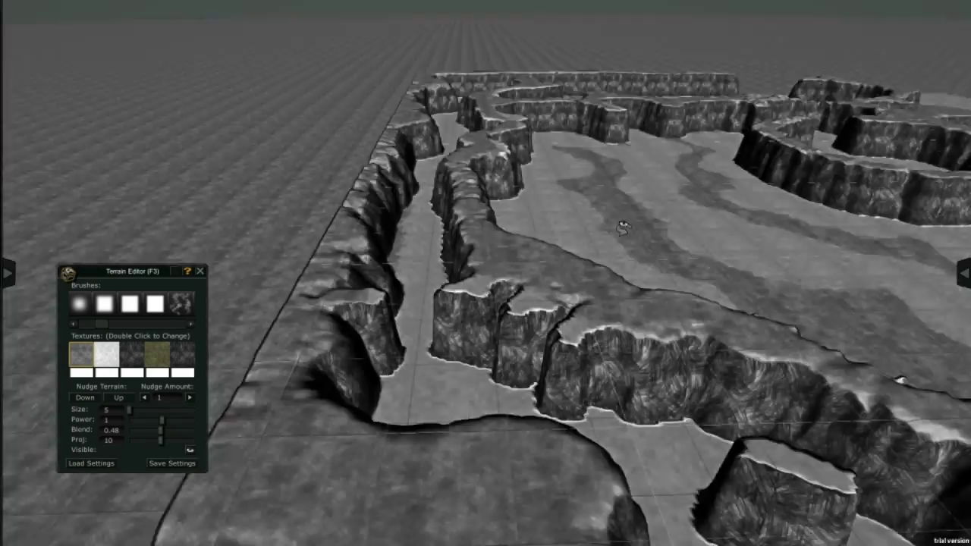
Step: Increase the terrain brush size to 9 and take an overhead look at the maze junction
scroll(455, 373, "up", 4)
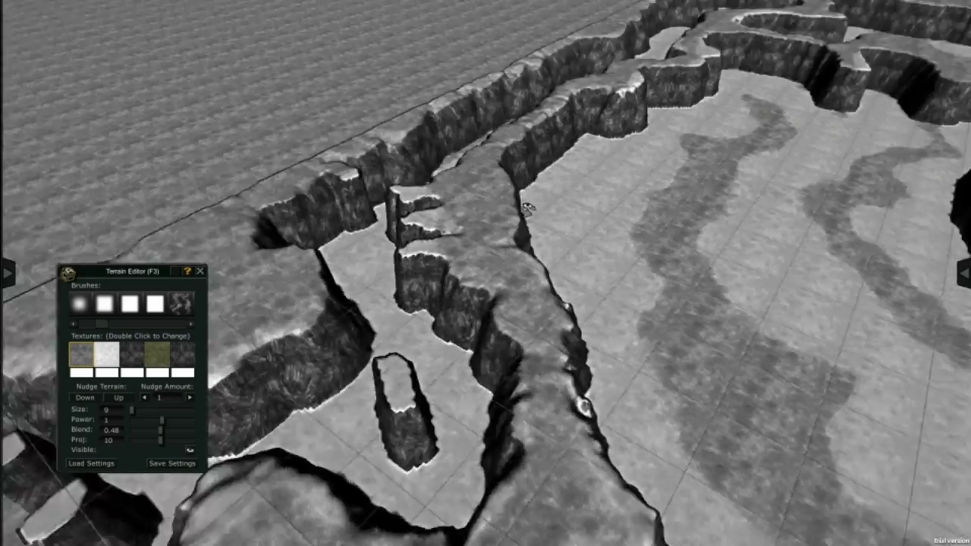
key("space")
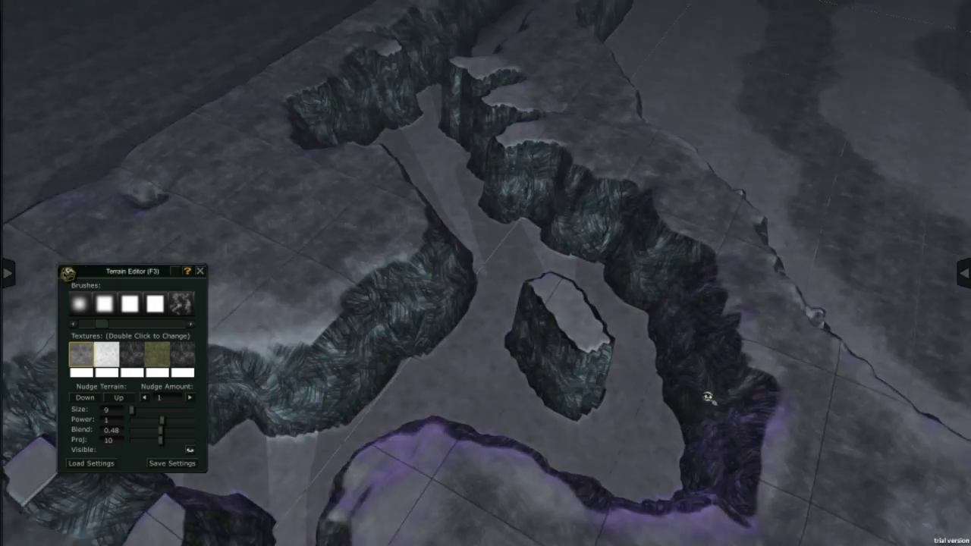
scroll(402, 151, "down", 5)
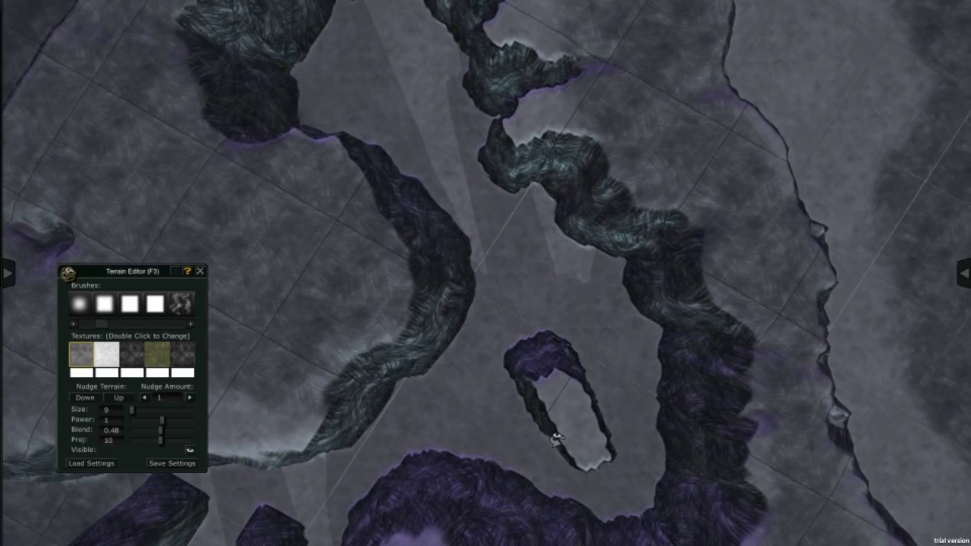
scroll(509, 243, "up", 5)
key("space")
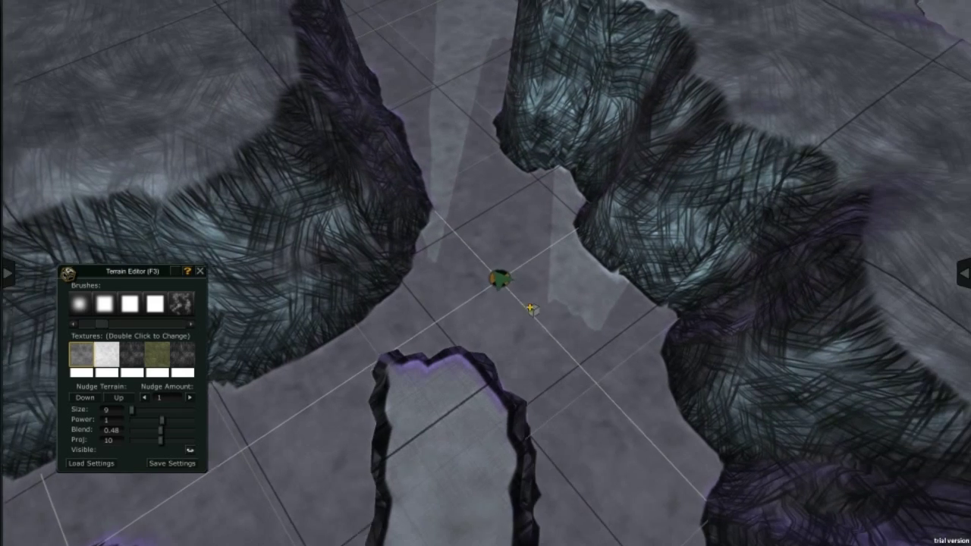
Step: Playtest the level as the armored knight, walking it along the corridor
key("space")
left_click(545, 184)
left_click(574, 490)
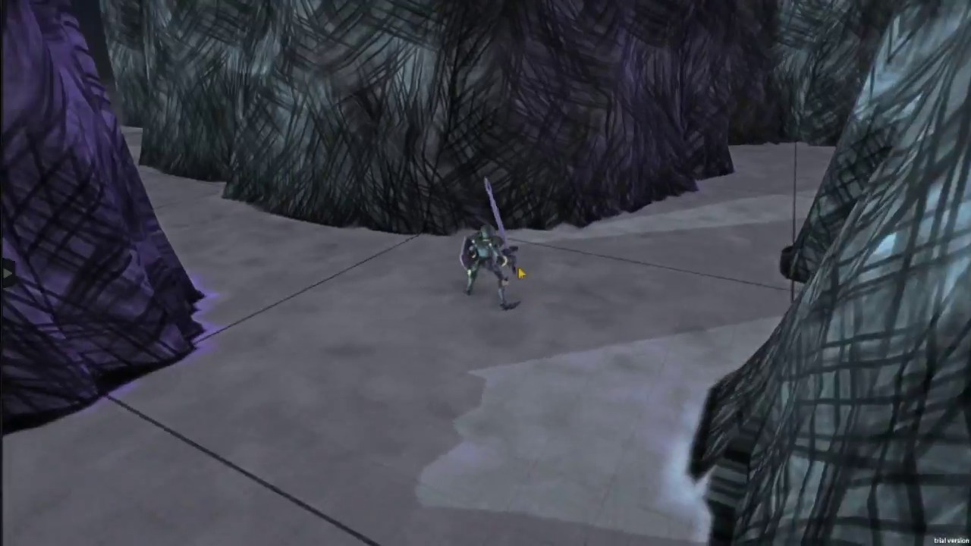
left_click(515, 169)
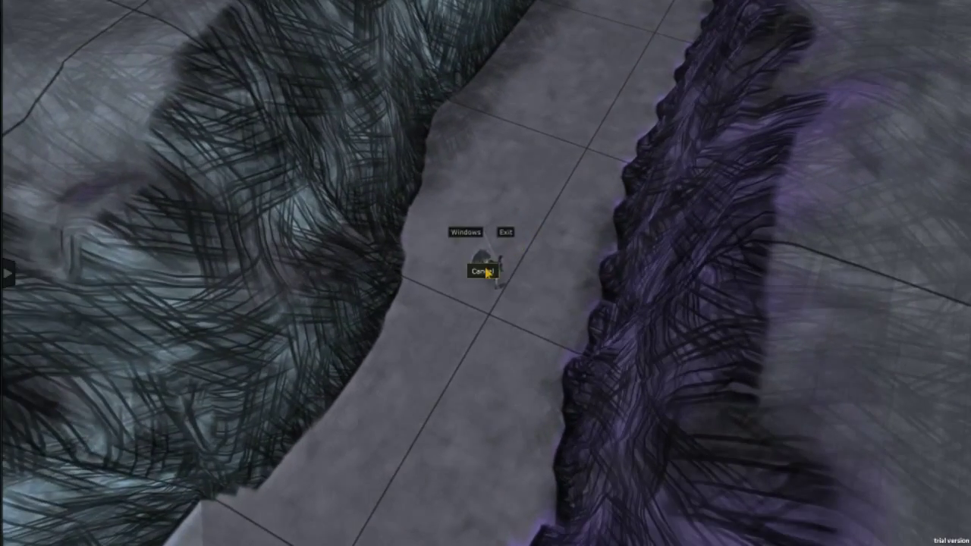
Step: Set the camera pitch to 45 and the field of view to 25
key("F8")
left_click_drag(423, 189, 235, 185)
type("45")
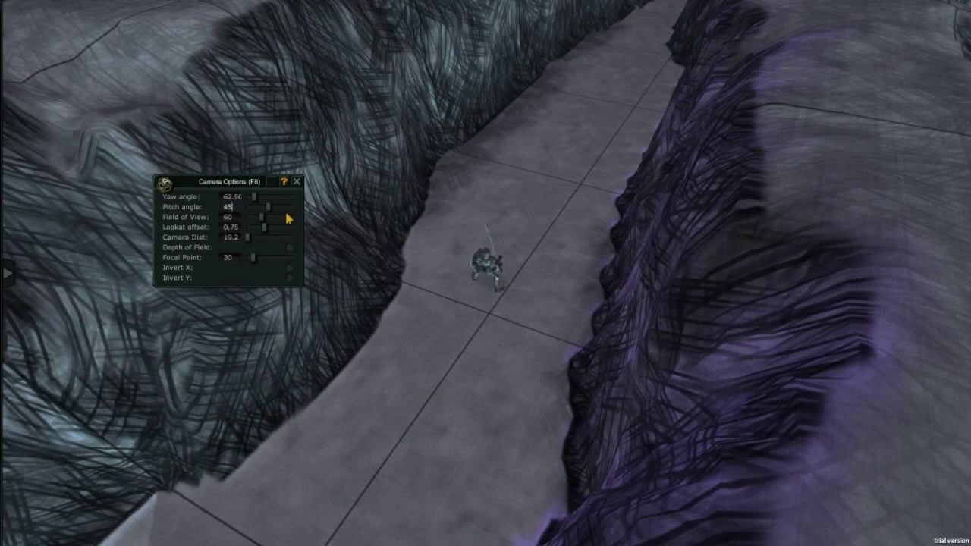
double_click(227, 217)
type("25.19")
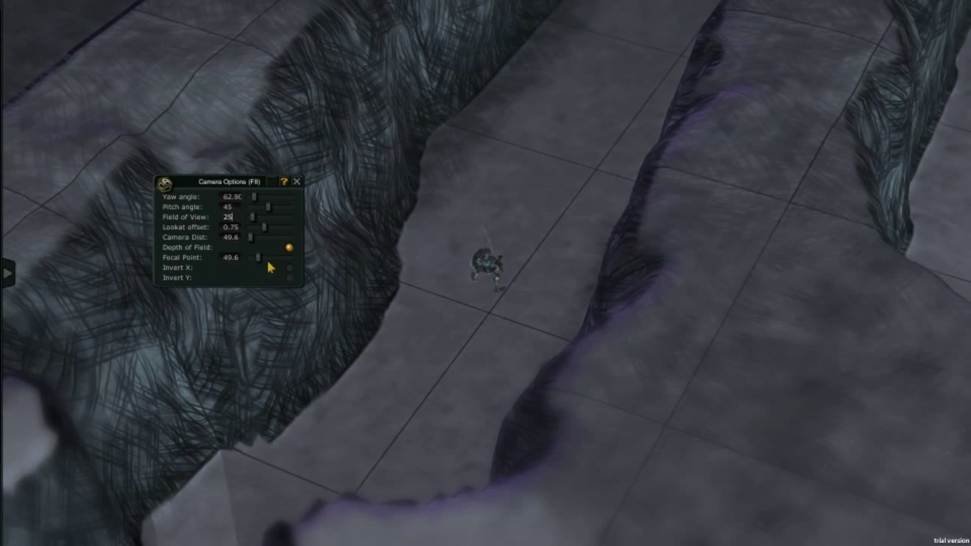
left_click_drag(279, 182, 212, 194)
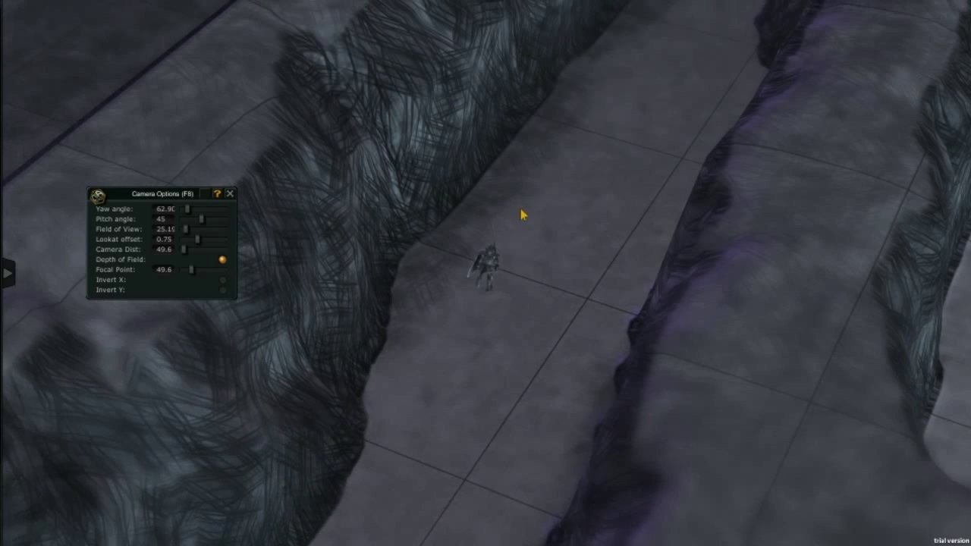
Step: Bring up the Atmos Options window and move it aside
left_click(465, 169)
left_click_drag(444, 160, 182, 85)
left_click(135, 109)
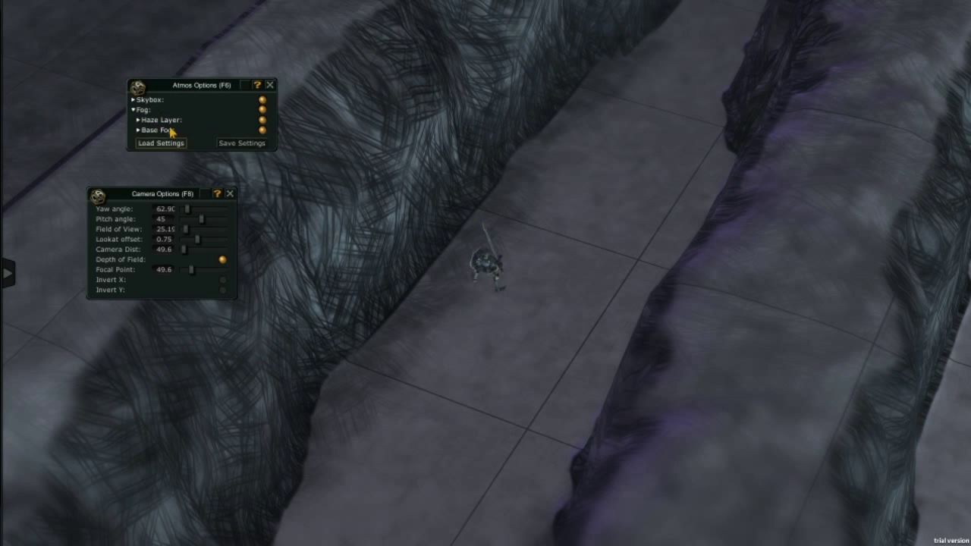
Step: Give the haze layer a dark colour and move its start distance nearer the camera
left_click(138, 119)
left_click(208, 182)
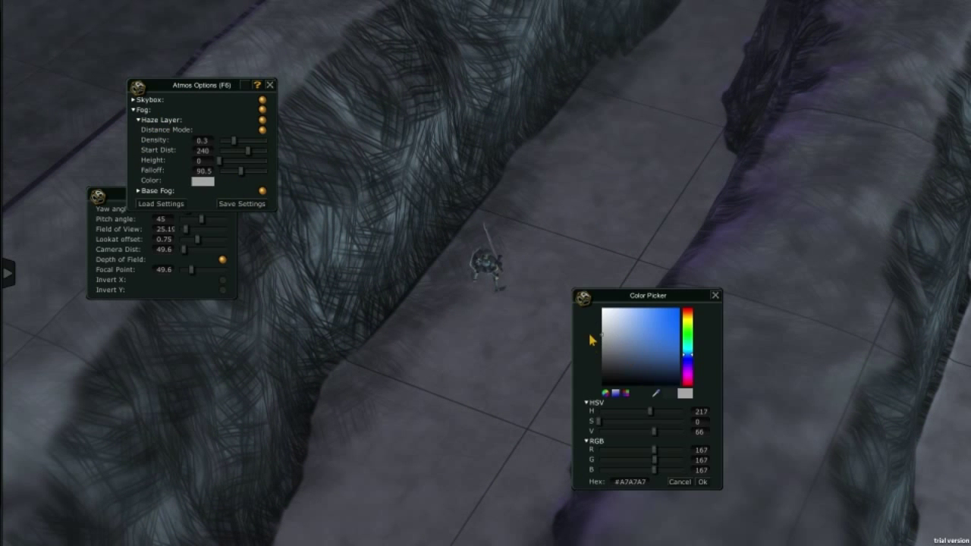
key("Return")
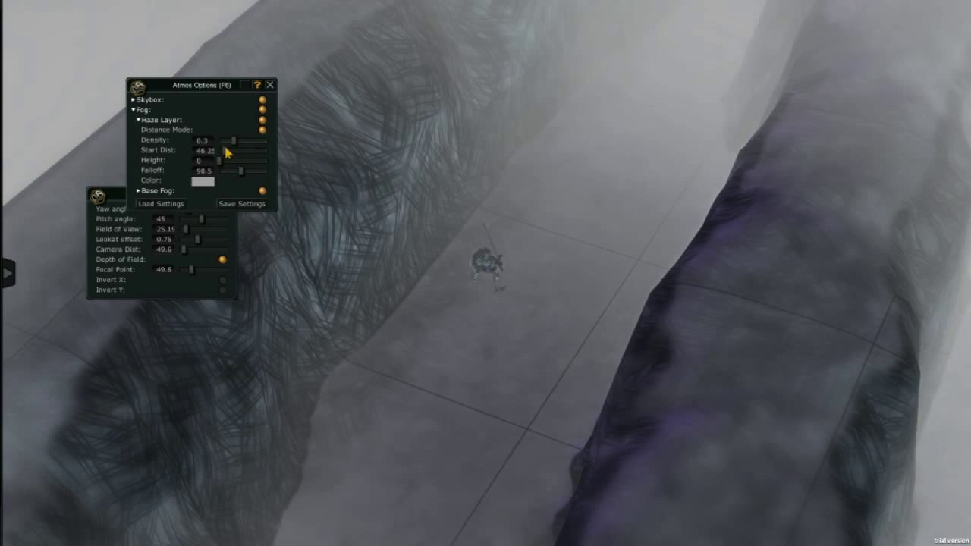
left_click_drag(233, 152, 226, 152)
left_click(203, 181)
left_click(618, 378)
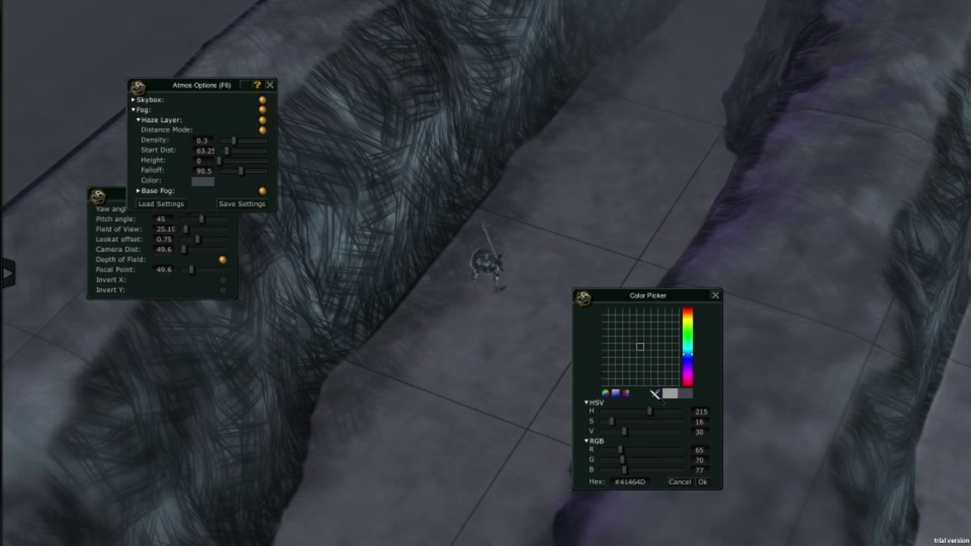
key("Return")
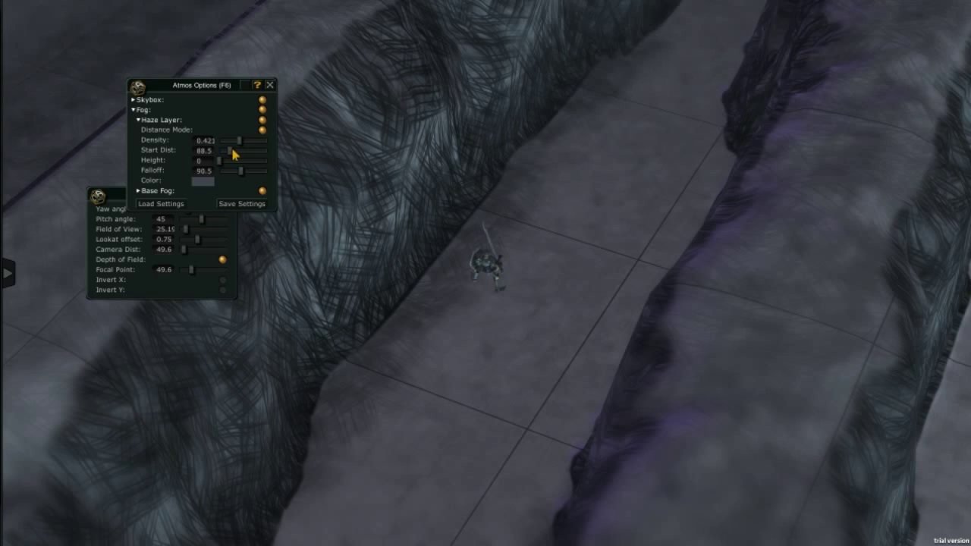
left_click_drag(231, 153, 228, 154)
Step: Sample a dark scene colour for the base fog and pull its end distance closer
left_click(205, 232)
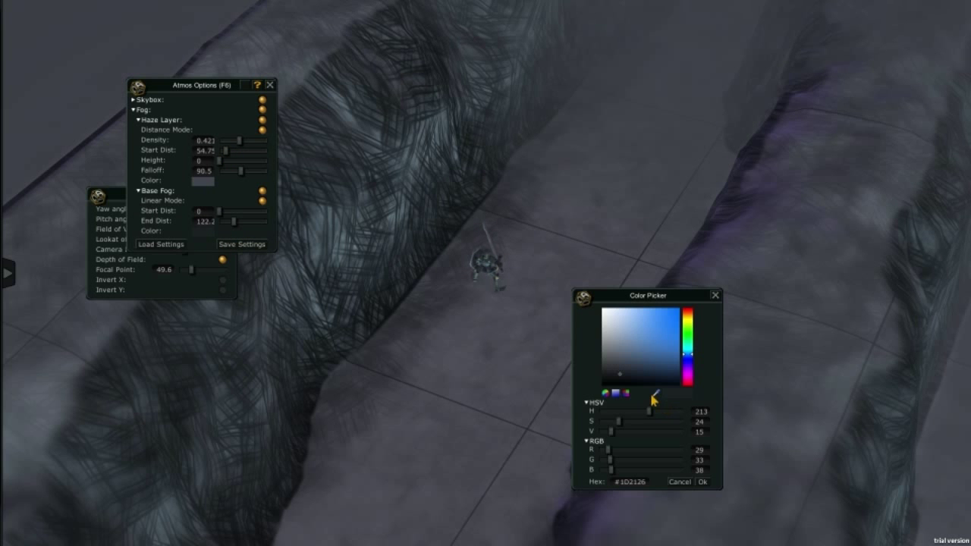
left_click(656, 395)
left_click(329, 162)
left_click(701, 482)
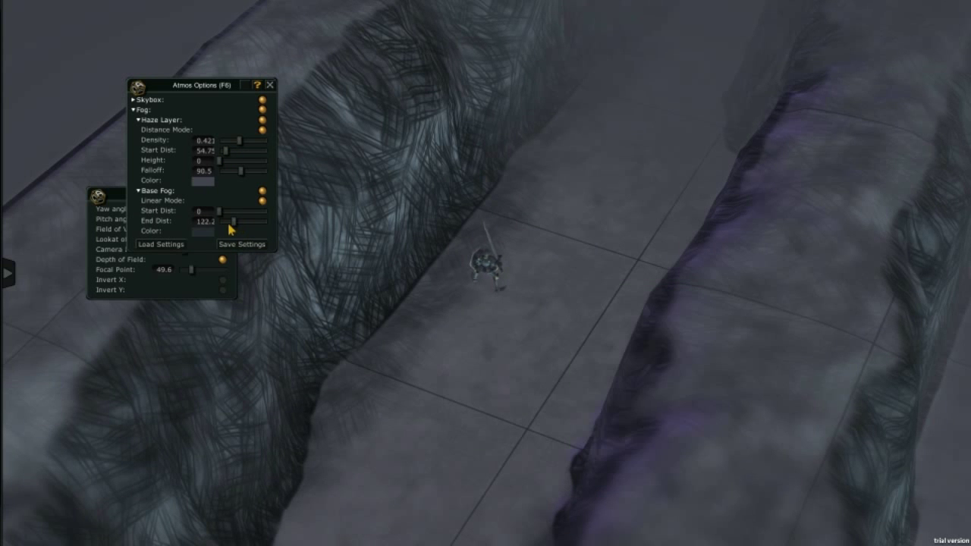
left_click_drag(233, 221, 228, 223)
Step: Darken the haze colour further to a very dark grey-blue (#1E2024)
left_click(220, 186)
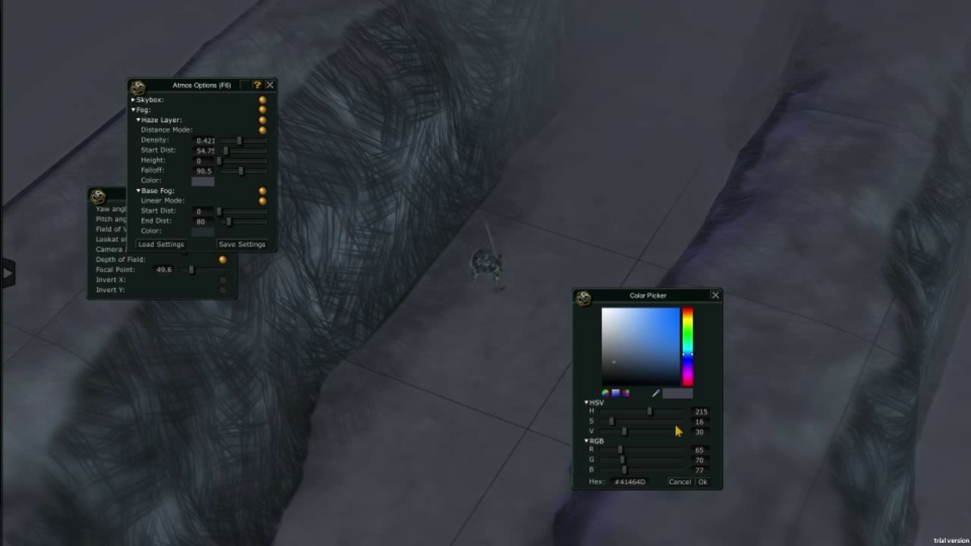
left_click_drag(624, 431, 605, 431)
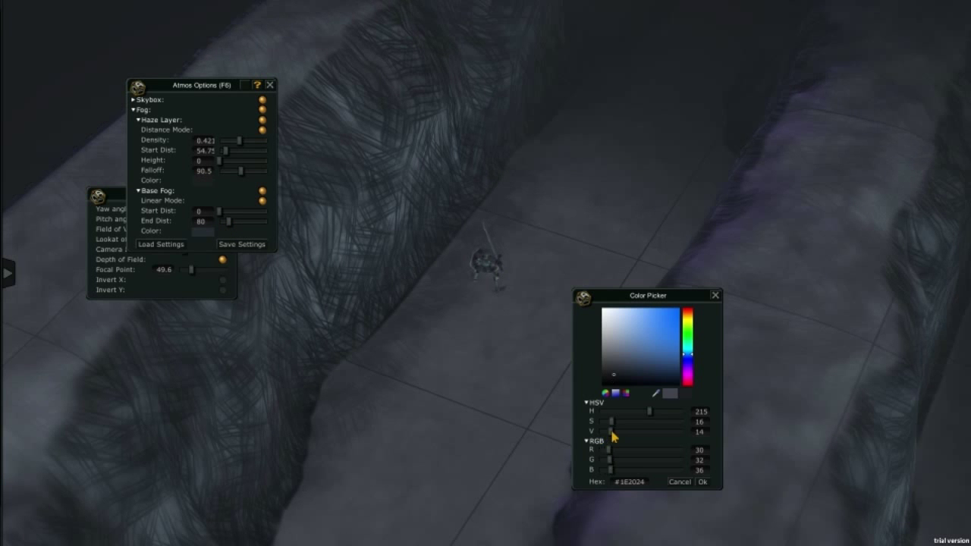
left_click(701, 482)
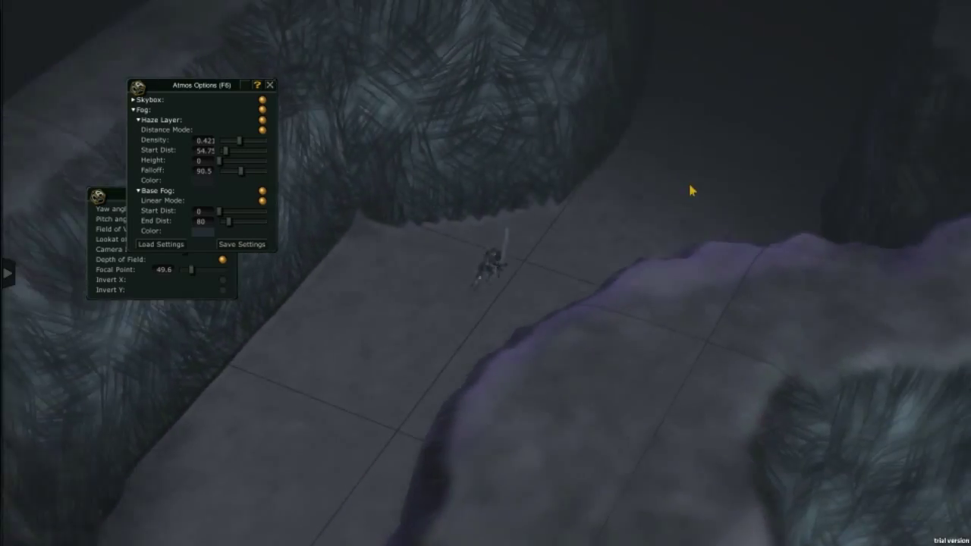
key("F3")
key("space")
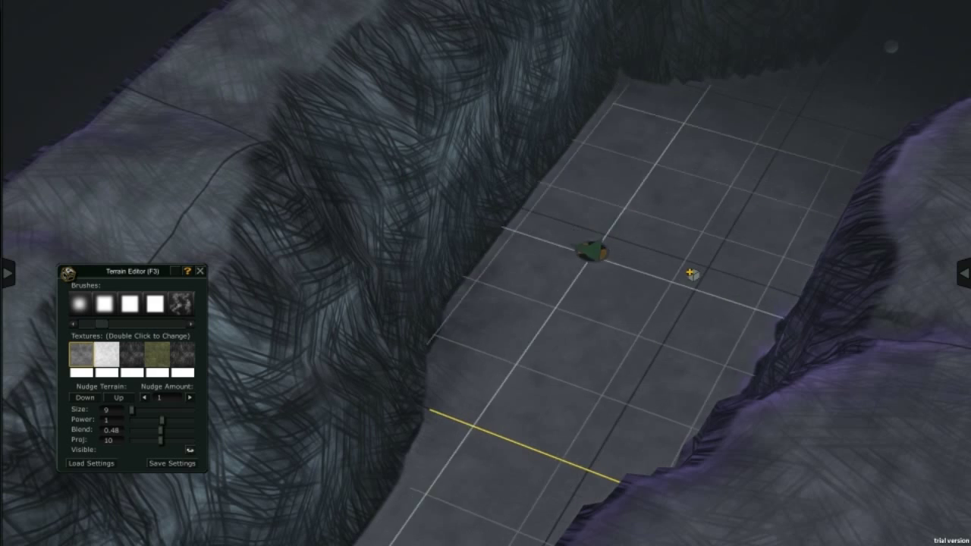
Step: Orbit low over the foggy canyon, toggling Atmos Options and closing the Terrain Editor
mouse_move(597, 316)
middle_mouse_down()
mouse_move(614, 292)
mouse_move(708, 450)
mouse_move(613, 253)
mouse_move(683, 374)
mouse_move(756, 447)
mouse_move(697, 416)
mouse_move(747, 364)
mouse_move(685, 329)
mouse_move(630, 329)
middle_mouse_up()
key("space")
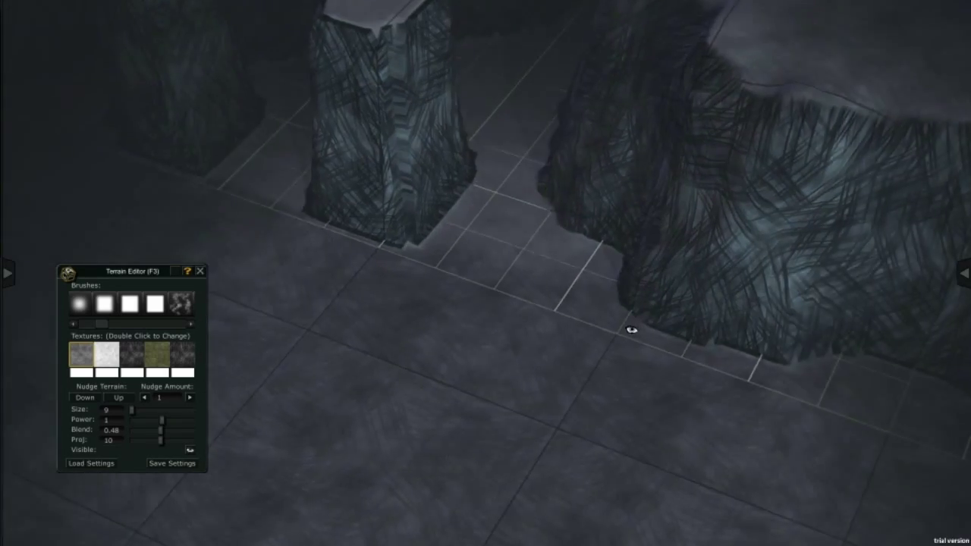
left_click(567, 218)
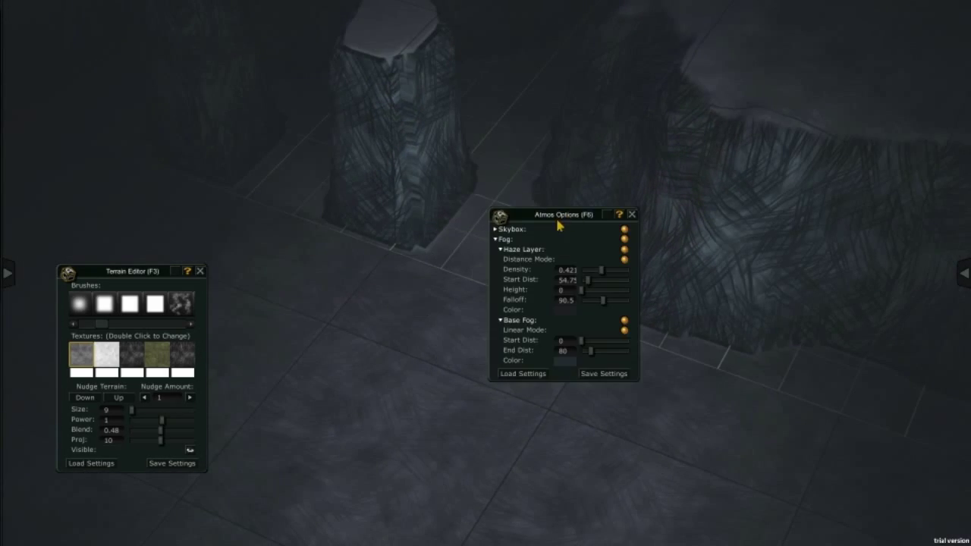
key("F6")
mouse_move(605, 355)
middle_mouse_down()
mouse_move(533, 235)
mouse_move(581, 425)
middle_mouse_up()
scroll(584, 388, "up", 5)
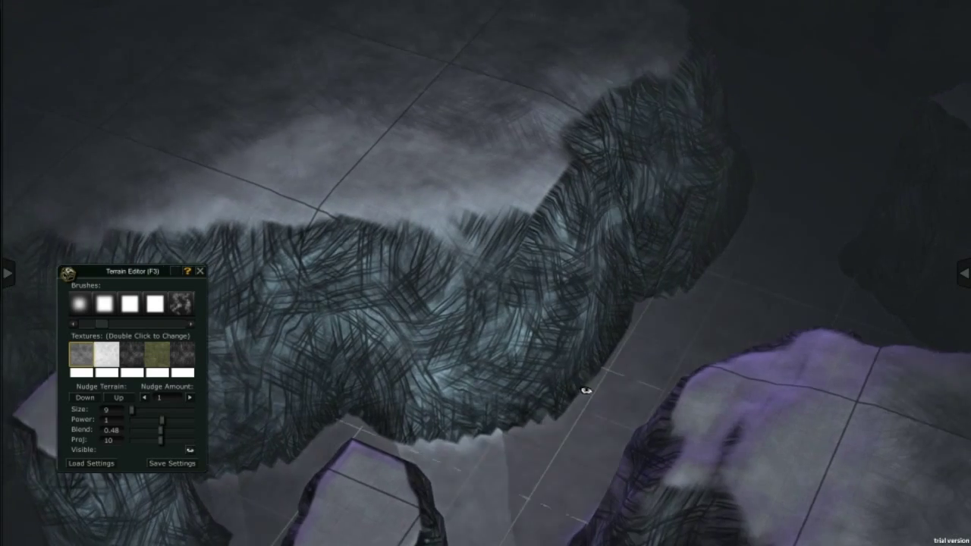
mouse_move(619, 372)
middle_mouse_down()
mouse_move(747, 388)
mouse_move(600, 367)
middle_mouse_up()
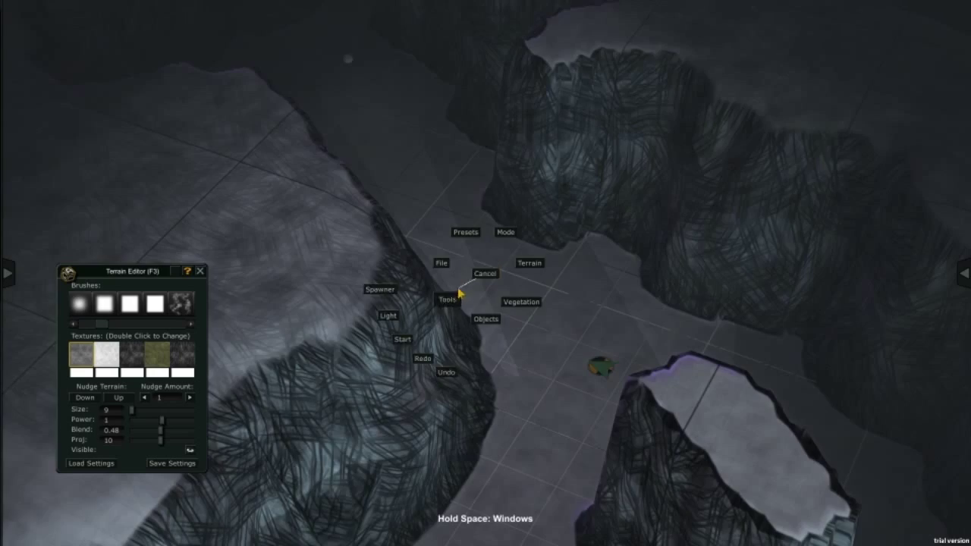
mouse_move(535, 321)
middle_mouse_down()
mouse_move(548, 418)
mouse_move(485, 341)
mouse_move(546, 402)
mouse_move(535, 364)
middle_mouse_up()
key("F3")
scroll(476, 354, "up", 5)
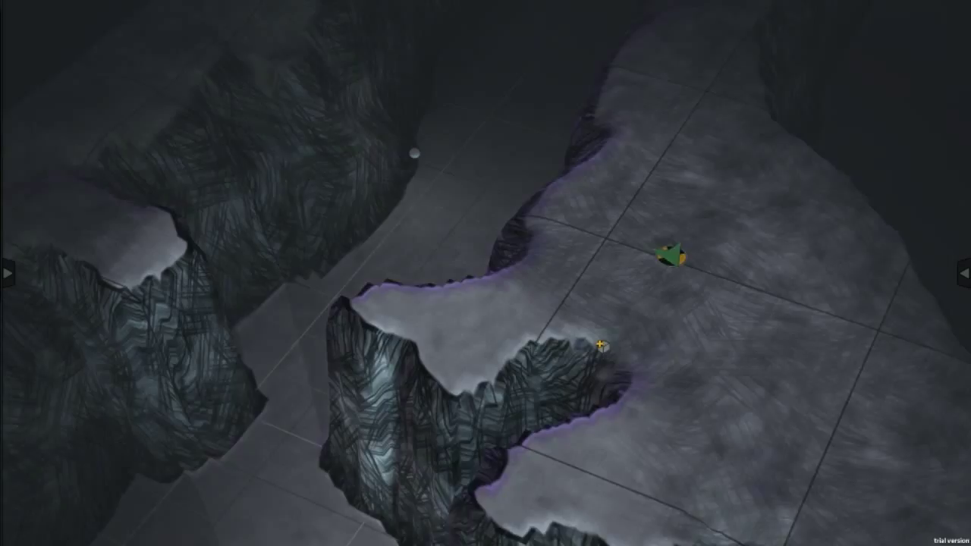
middle_click_drag(535, 364, 502, 452)
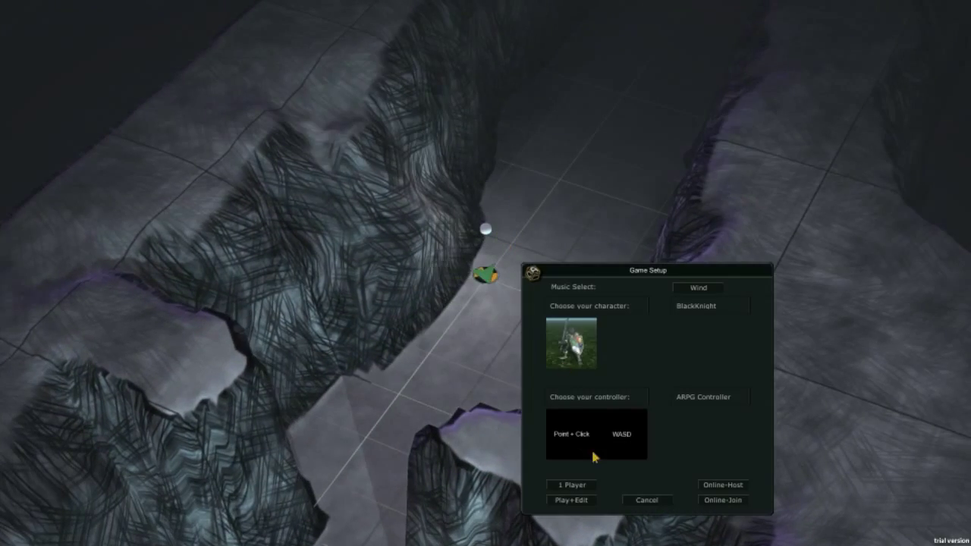
Step: Set Camera Dist to 40 and tilt the pitch so the camera looks down on the knight
scroll(555, 458, "down", 3)
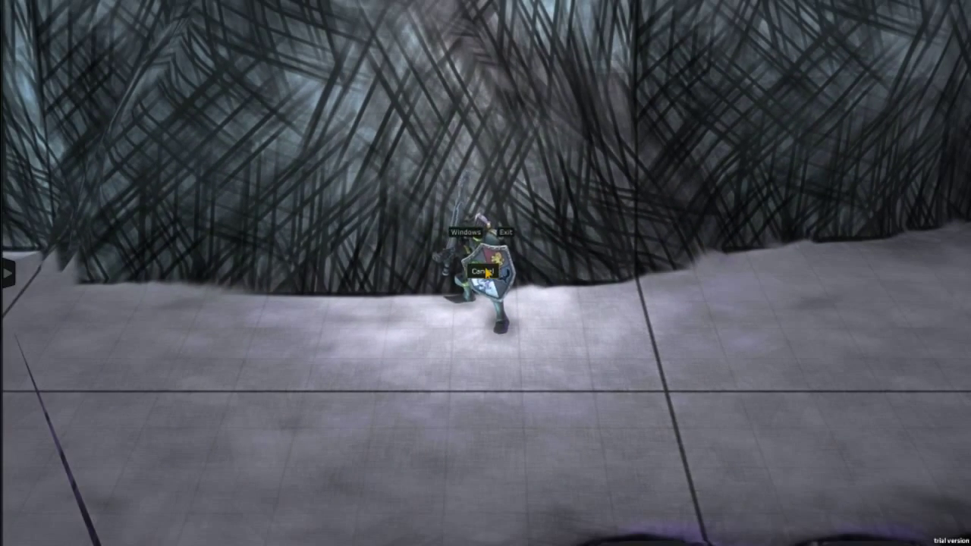
left_click(415, 194)
type("4")
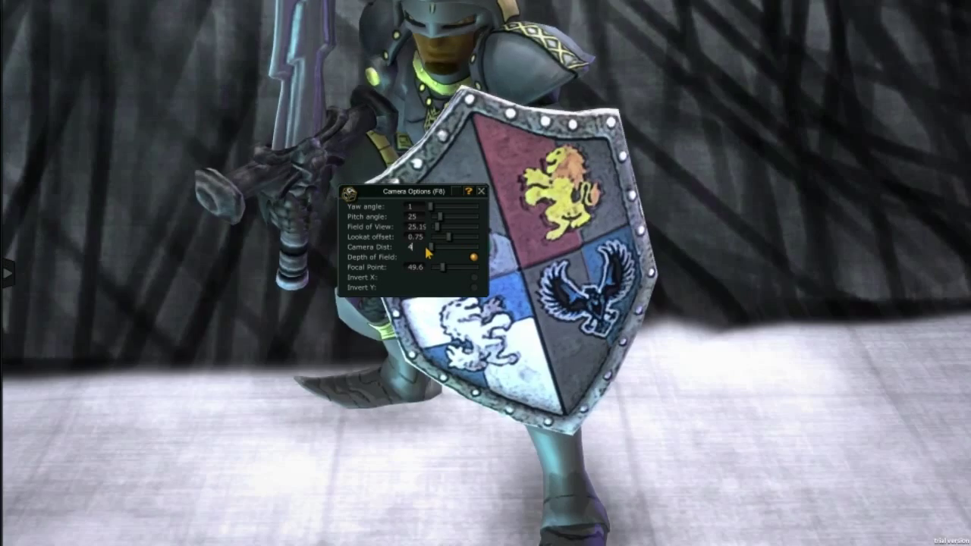
type("0")
type("45")
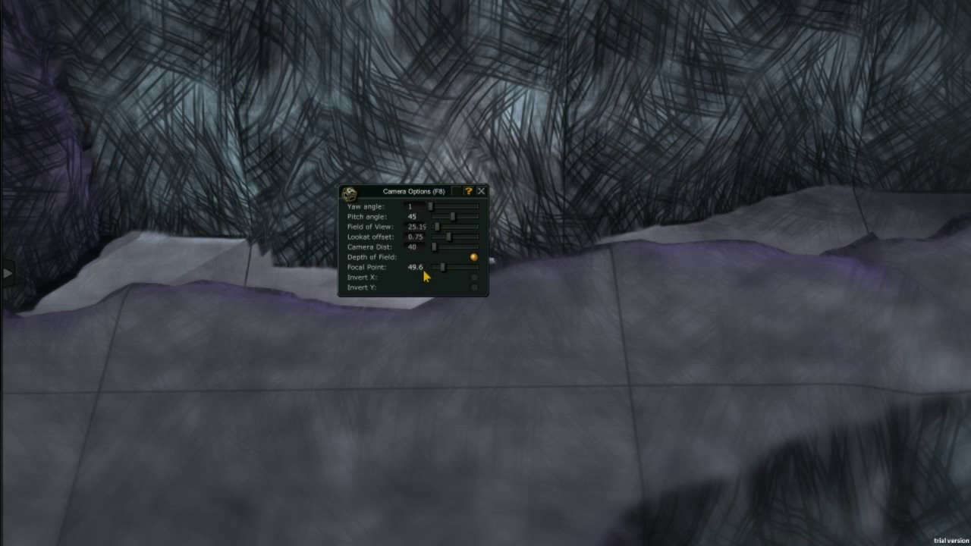
mouse_move(437, 199)
left_mouse_down()
mouse_move(173, 410)
mouse_move(237, 383)
mouse_move(264, 402)
left_mouse_up()
type("a")
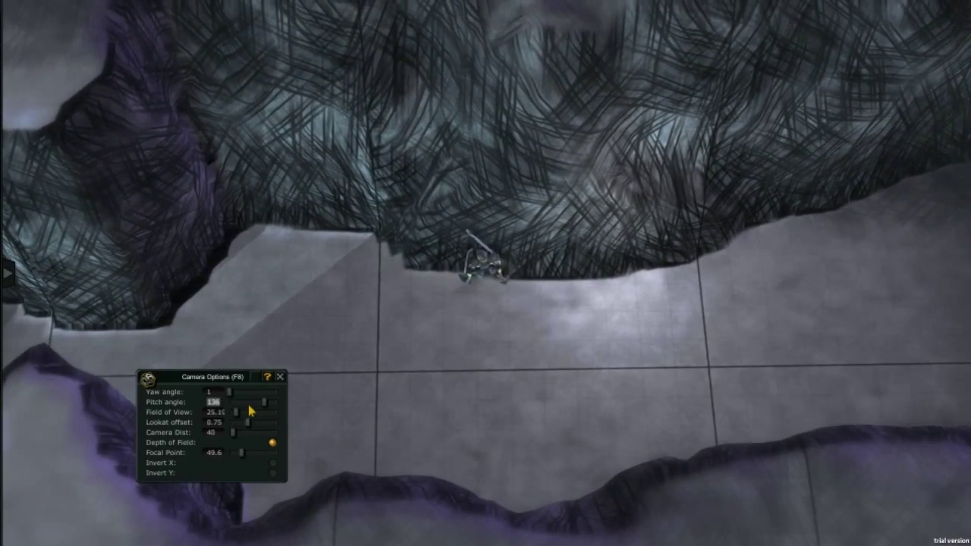
type("55")
mouse_move(251, 405)
middle_mouse_down()
mouse_move(687, 276)
mouse_move(549, 397)
mouse_move(392, 169)
mouse_move(359, 158)
mouse_move(340, 173)
mouse_move(431, 104)
mouse_move(406, 325)
mouse_move(375, 143)
mouse_move(529, 128)
mouse_move(456, 189)
mouse_move(600, 119)
mouse_move(733, 245)
mouse_move(521, 447)
mouse_move(294, 386)
mouse_move(373, 403)
mouse_move(455, 397)
mouse_move(501, 368)
mouse_move(483, 289)
mouse_move(232, 321)
mouse_move(281, 303)
mouse_move(364, 301)
mouse_move(379, 145)
mouse_move(511, 130)
mouse_move(533, 118)
mouse_move(533, 102)
mouse_move(364, 88)
mouse_move(312, 128)
mouse_move(438, 102)
mouse_move(442, 152)
mouse_move(482, 189)
mouse_move(485, 273)
middle_mouse_up()
key("F8")
Step: Save the scene with a new thumbnail of the current view
key("space")
left_click(441, 262)
left_click(446, 311)
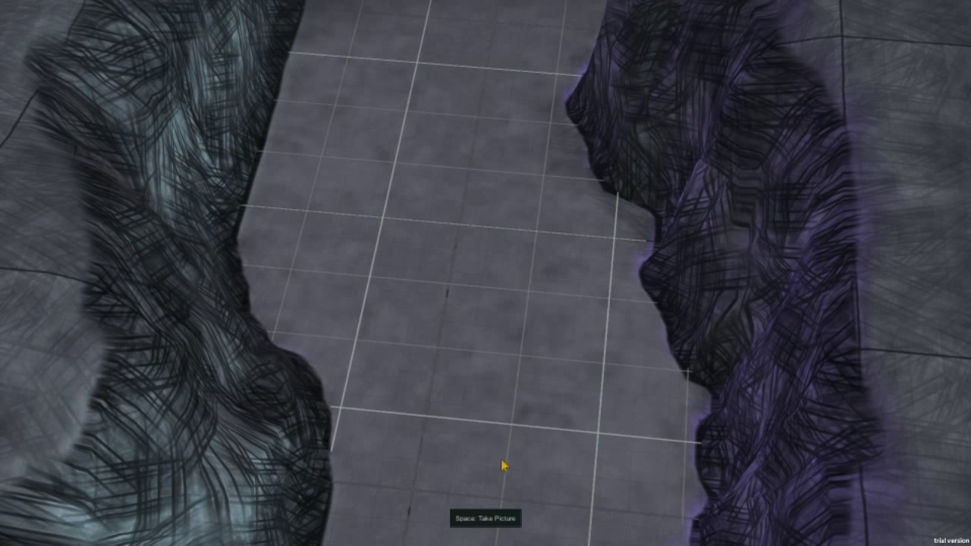
left_click(493, 327)
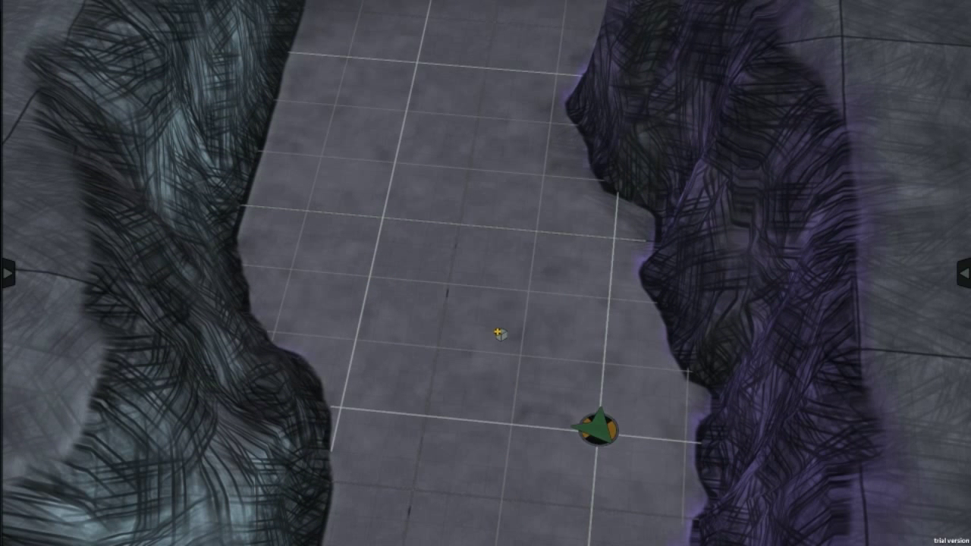
Step: Tint the fourth terrain texture purple (#5D597D) and paint a patch on the canyon floor
key("space")
left_click(412, 219)
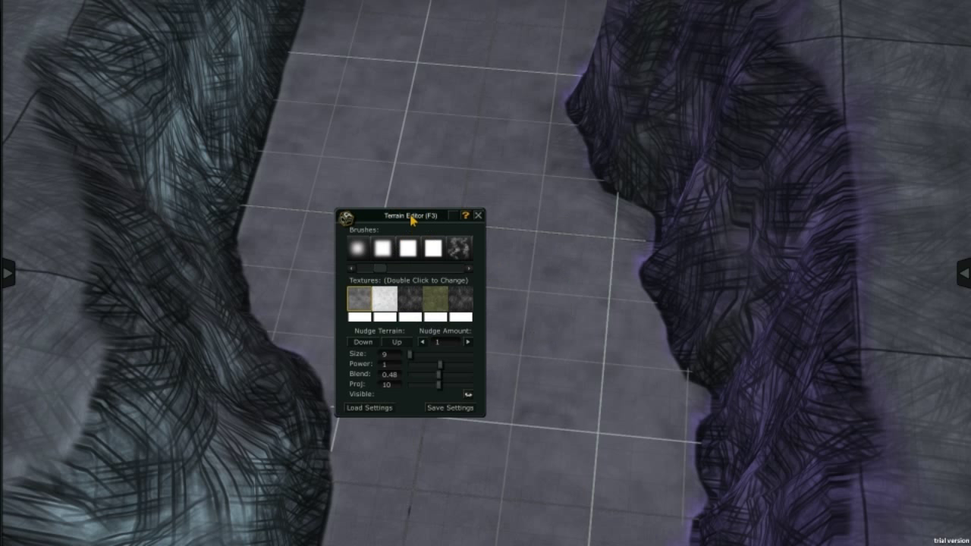
left_click(435, 316)
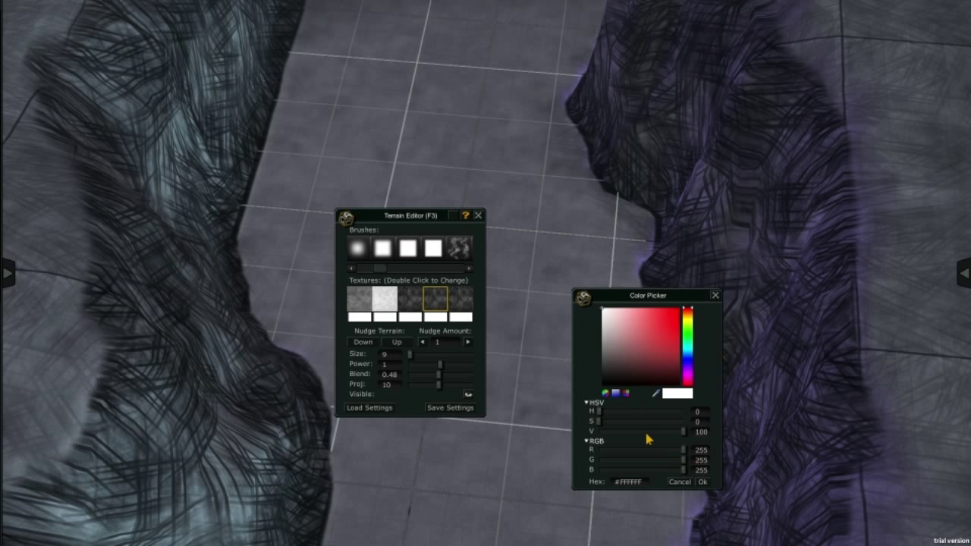
left_click(656, 394)
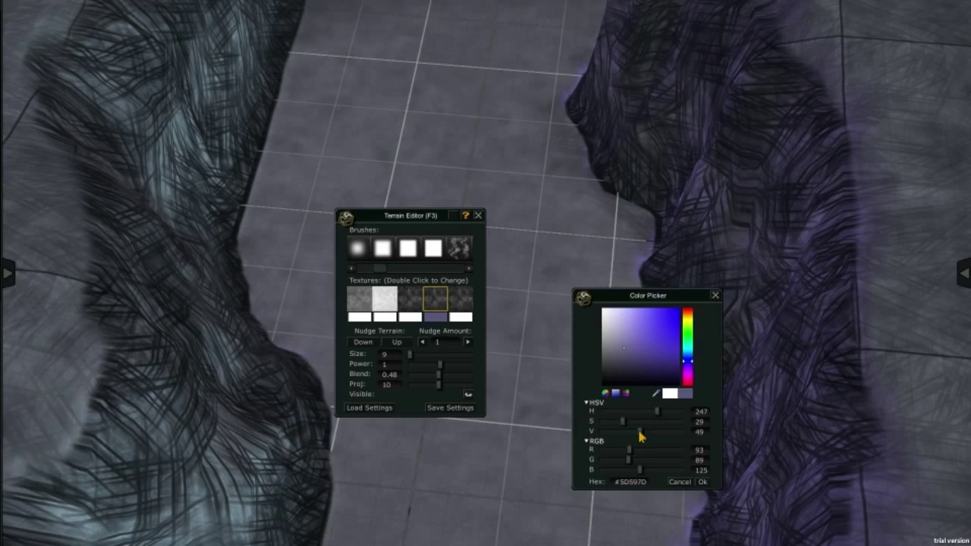
left_click(702, 482)
left_click(427, 146)
right_click_drag(736, 401, 389, 274)
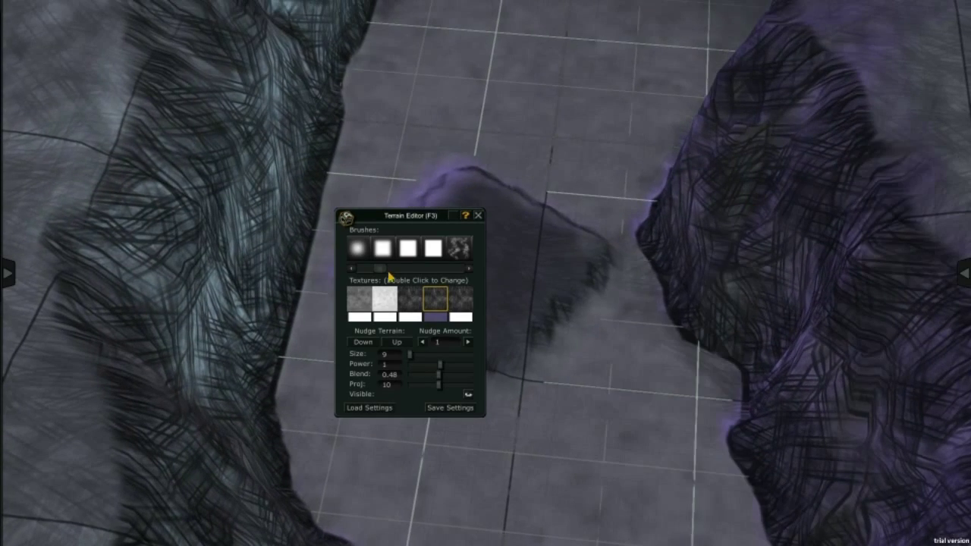
right_click_drag(542, 305, 708, 261)
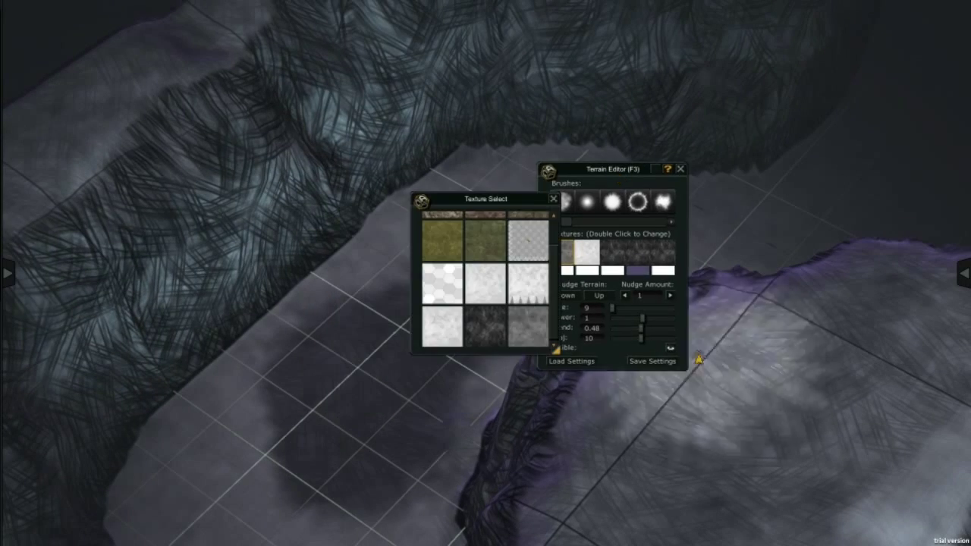
Step: Choose a new texture for the slot and raise the brush blend to 0.77
double_click(442, 326)
right_click_drag(411, 347, 433, 372)
left_click_drag(640, 328, 654, 334)
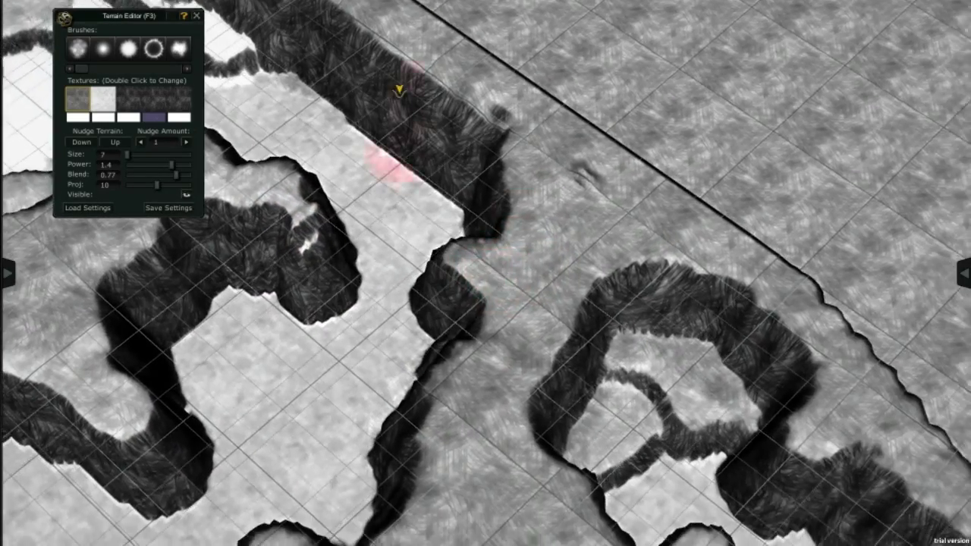
Step: Raise a long outer-border wall plus U-shaped, figure-eight and ring-shaped walls across the maze
middle_click_drag(397, 91, 489, 274)
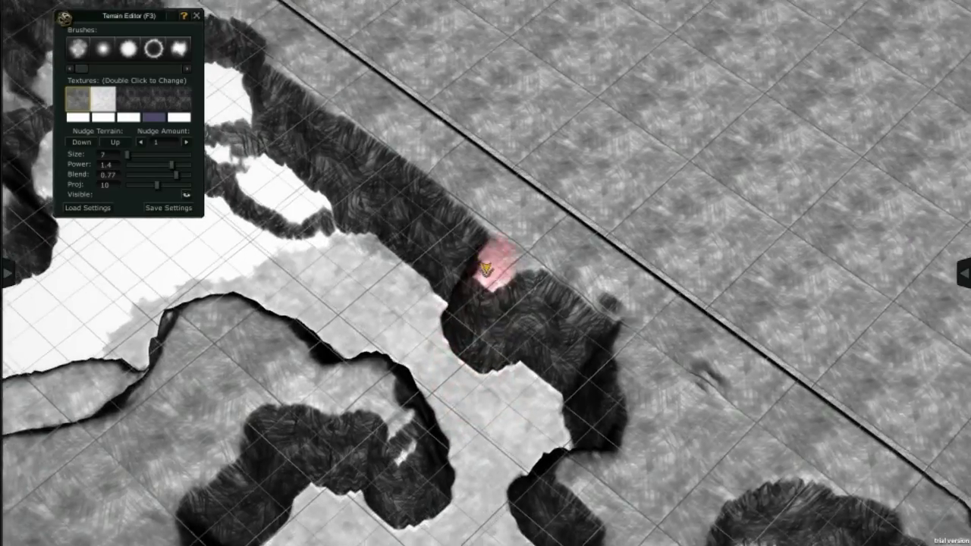
mouse_move(432, 236)
middle_mouse_down()
mouse_move(480, 307)
mouse_move(644, 372)
mouse_move(503, 314)
mouse_move(336, 338)
mouse_move(405, 294)
mouse_move(488, 271)
mouse_move(498, 256)
mouse_move(481, 303)
mouse_move(521, 269)
mouse_move(628, 314)
mouse_move(427, 256)
mouse_move(518, 244)
mouse_move(521, 369)
mouse_move(531, 351)
mouse_move(493, 364)
mouse_move(509, 319)
mouse_move(585, 293)
mouse_move(520, 310)
mouse_move(655, 314)
mouse_move(432, 334)
mouse_move(737, 364)
mouse_move(698, 368)
mouse_move(503, 210)
mouse_move(410, 174)
mouse_move(490, 282)
mouse_move(500, 281)
mouse_move(507, 319)
mouse_move(496, 296)
mouse_move(508, 277)
mouse_move(500, 288)
mouse_move(485, 272)
middle_mouse_up()
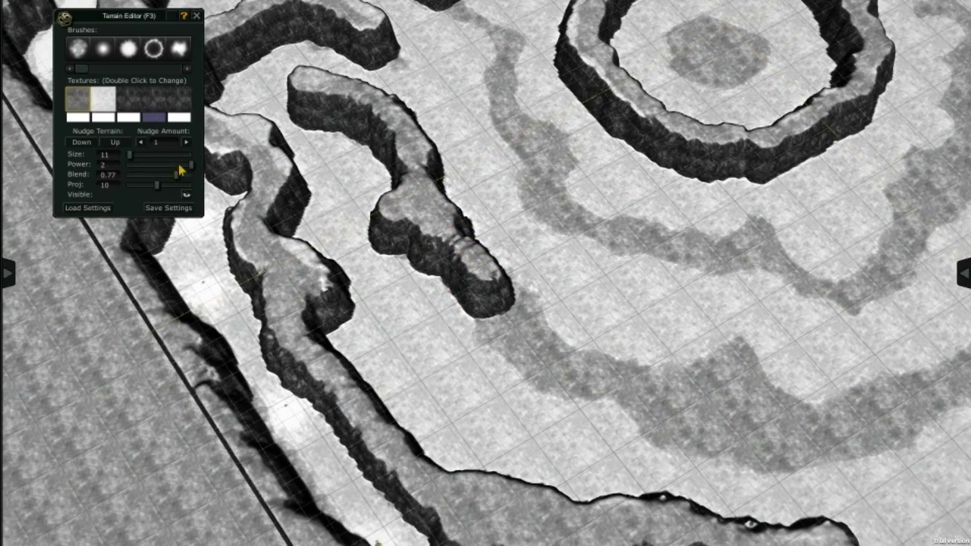
mouse_move(461, 201)
middle_mouse_down()
mouse_move(520, 283)
mouse_move(510, 266)
mouse_move(547, 279)
mouse_move(530, 265)
mouse_move(493, 286)
mouse_move(502, 260)
mouse_move(523, 296)
mouse_move(526, 234)
mouse_move(553, 269)
mouse_move(541, 210)
mouse_move(556, 214)
mouse_move(423, 336)
mouse_move(519, 237)
mouse_move(503, 226)
mouse_move(433, 301)
middle_mouse_up()
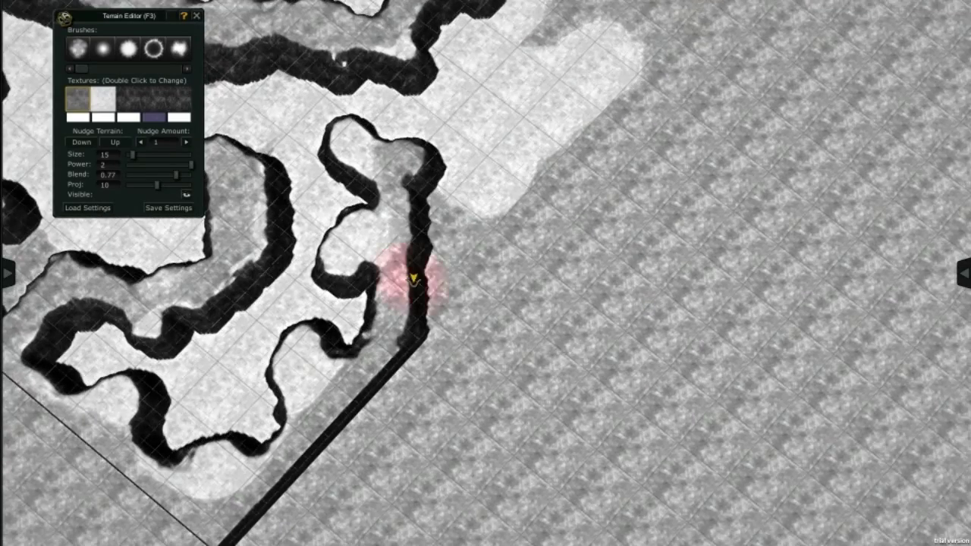
mouse_move(544, 221)
middle_mouse_down()
mouse_move(498, 228)
mouse_move(531, 228)
mouse_move(531, 217)
mouse_move(481, 271)
mouse_move(444, 264)
mouse_move(461, 310)
mouse_move(589, 225)
mouse_move(548, 271)
mouse_move(561, 260)
mouse_move(490, 290)
mouse_move(466, 319)
mouse_move(466, 203)
mouse_move(488, 275)
mouse_move(521, 314)
mouse_move(494, 282)
mouse_move(561, 267)
mouse_move(485, 231)
mouse_move(455, 235)
mouse_move(463, 295)
mouse_move(389, 321)
mouse_move(401, 284)
mouse_move(519, 268)
mouse_move(232, 183)
middle_mouse_up()
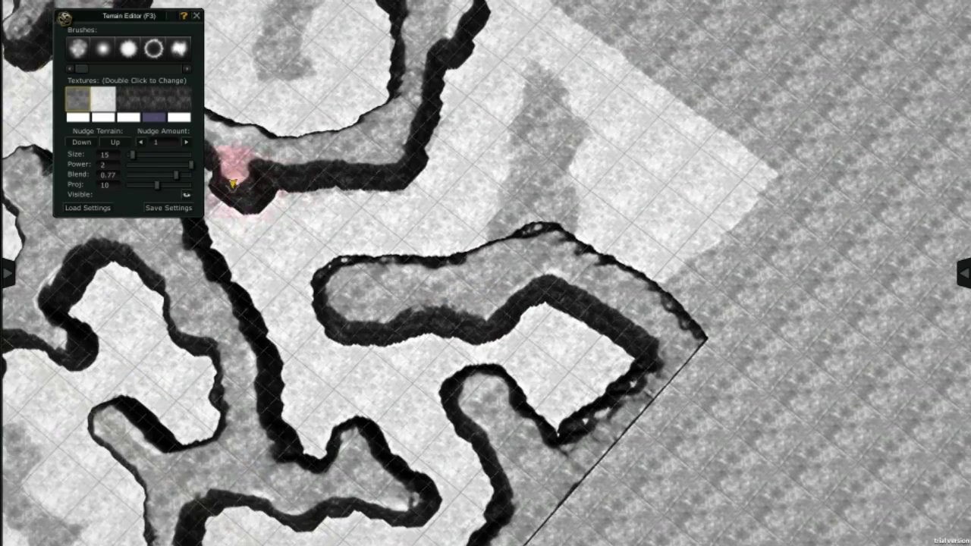
mouse_move(567, 237)
middle_mouse_down()
mouse_move(503, 270)
mouse_move(494, 238)
mouse_move(474, 254)
mouse_move(401, 55)
mouse_move(445, 281)
mouse_move(385, 206)
mouse_move(530, 305)
mouse_move(546, 303)
mouse_move(520, 308)
mouse_move(563, 336)
mouse_move(533, 320)
mouse_move(551, 328)
middle_mouse_up()
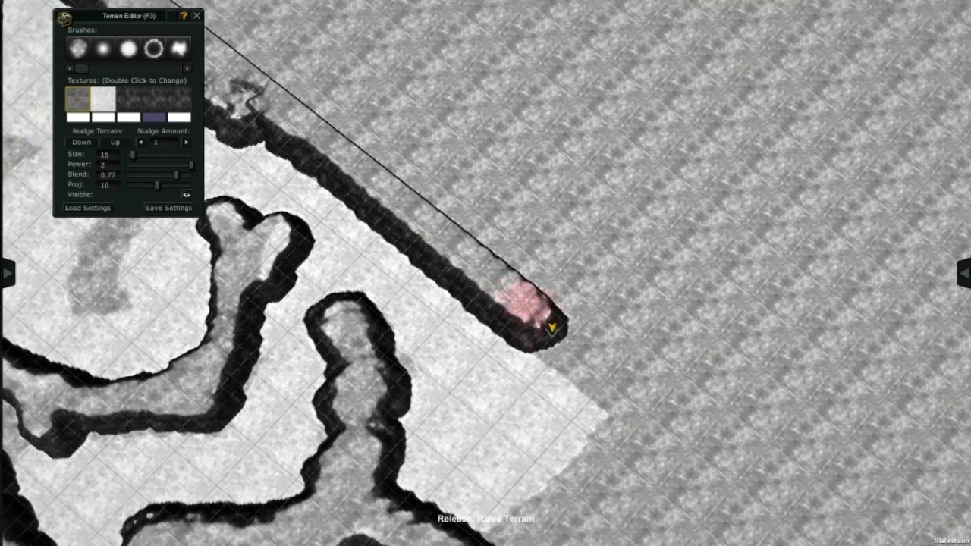
left_click_drag(323, 397, 531, 226)
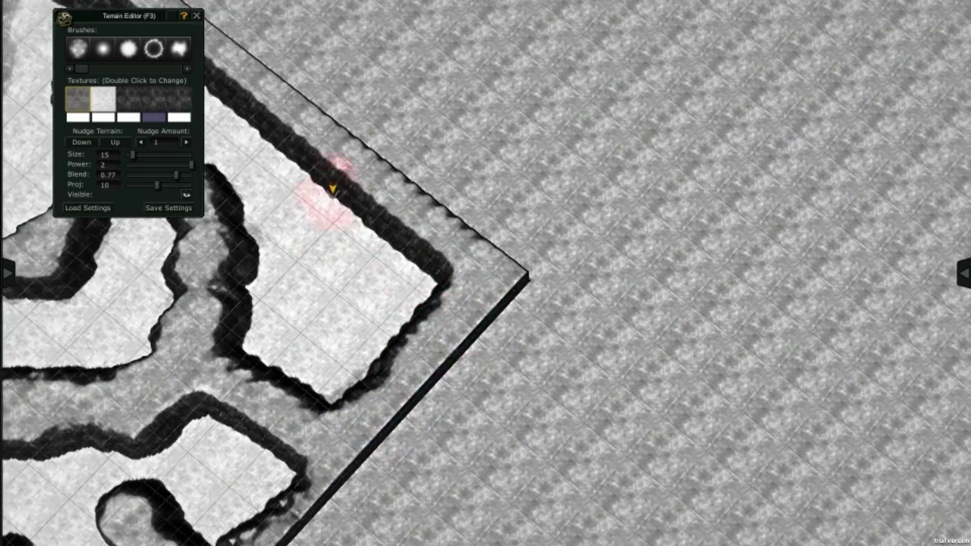
mouse_move(471, 283)
left_mouse_down()
mouse_move(499, 264)
mouse_move(490, 346)
mouse_move(494, 255)
mouse_move(542, 318)
left_mouse_up()
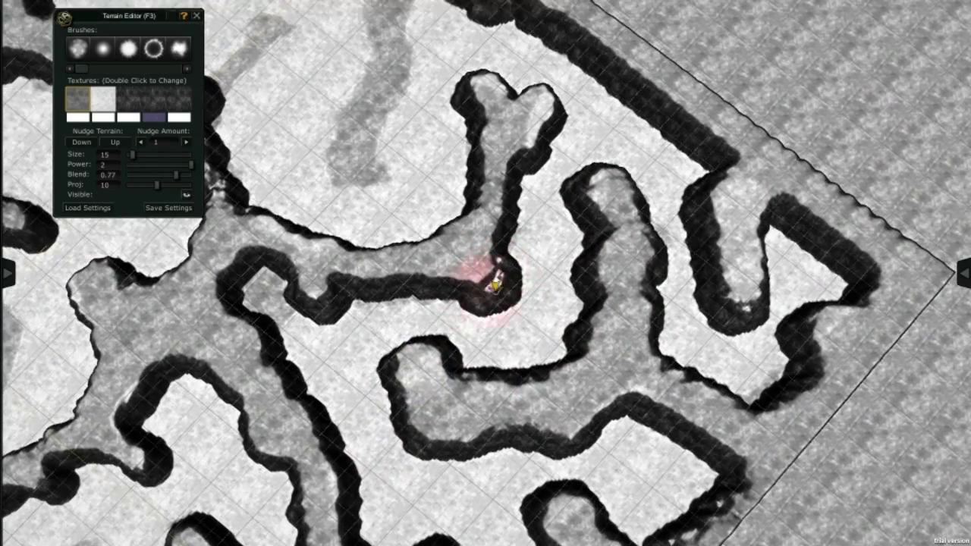
mouse_move(382, 153)
left_mouse_down()
mouse_move(488, 275)
mouse_move(503, 223)
mouse_move(490, 271)
mouse_move(465, 253)
mouse_move(480, 275)
mouse_move(529, 289)
left_mouse_up()
mouse_move(347, 347)
left_mouse_down()
mouse_move(488, 281)
mouse_move(476, 324)
mouse_move(448, 142)
mouse_move(503, 317)
left_mouse_up()
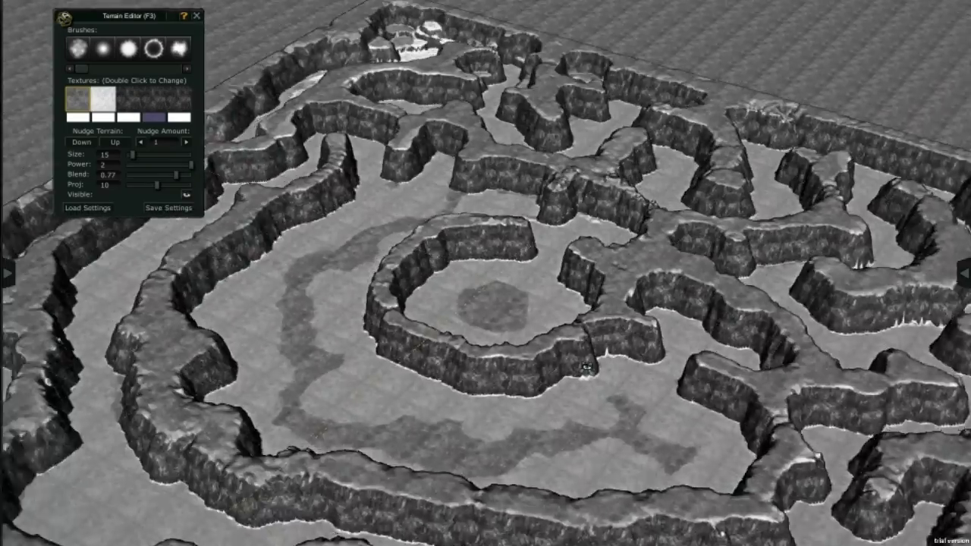
Step: Zoom in to inspect the raised rocky ring wall around the maze's central clearing
scroll(477, 389, "up", 3)
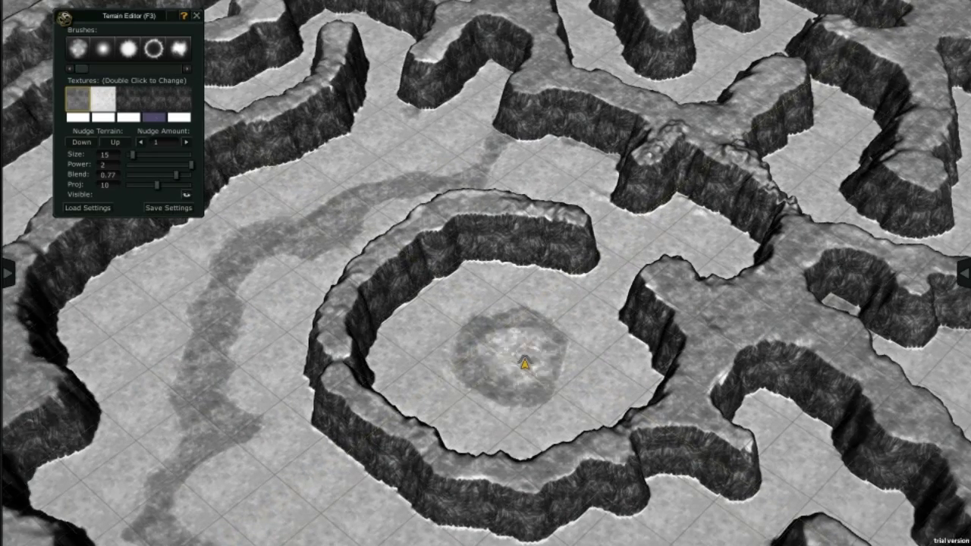
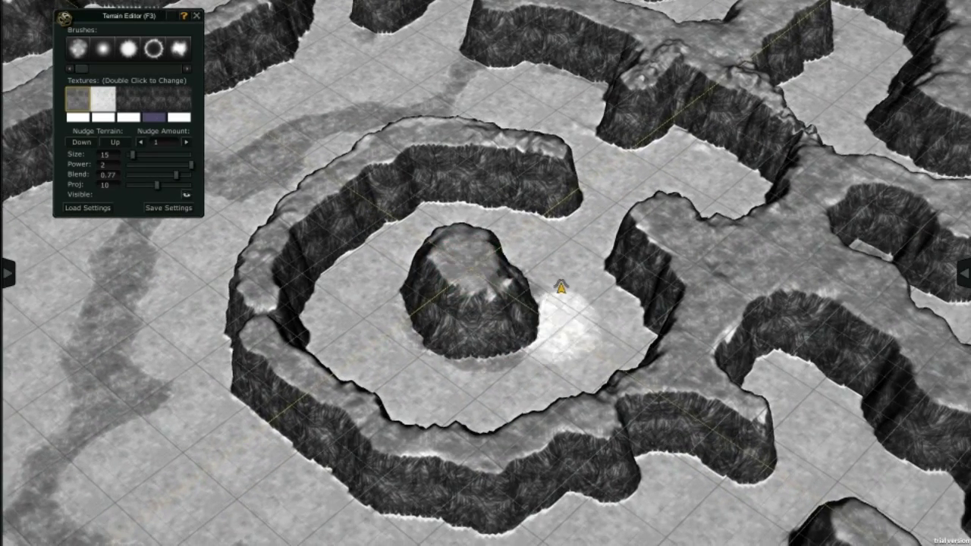
Step: With a size-11 Raise Terrain brush, paint a circular pillar and raised ridges by the central mound
mouse_move(494, 257)
middle_mouse_down()
mouse_move(275, 379)
mouse_move(540, 319)
middle_mouse_up()
scroll(275, 380, "up", 3)
mouse_move(502, 219)
middle_mouse_down()
mouse_move(474, 292)
mouse_move(480, 272)
mouse_move(506, 281)
mouse_move(514, 199)
mouse_move(535, 349)
mouse_move(522, 238)
mouse_move(408, 337)
mouse_move(645, 308)
middle_mouse_up()
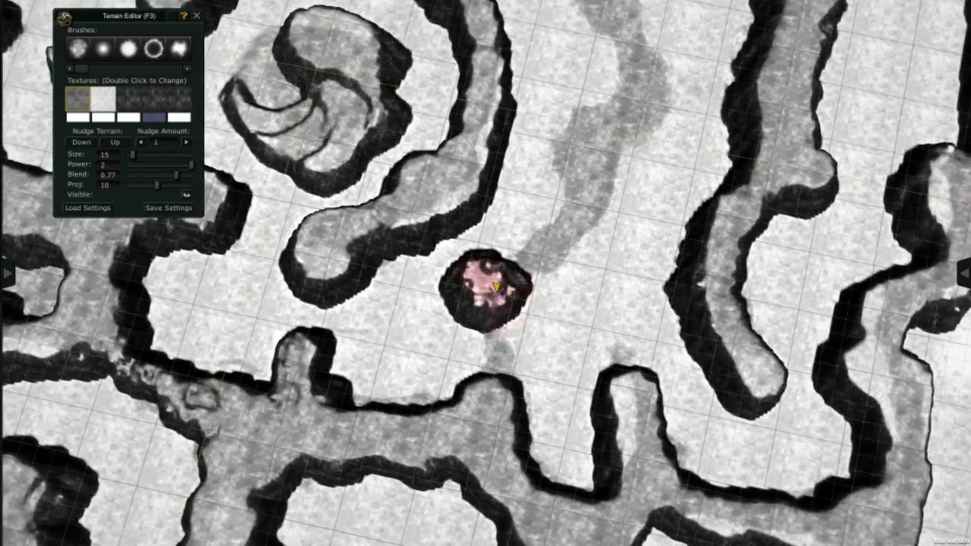
left_click(488, 282)
mouse_move(487, 281)
middle_mouse_down()
mouse_move(499, 295)
mouse_move(525, 264)
mouse_move(473, 245)
mouse_move(487, 249)
middle_mouse_up()
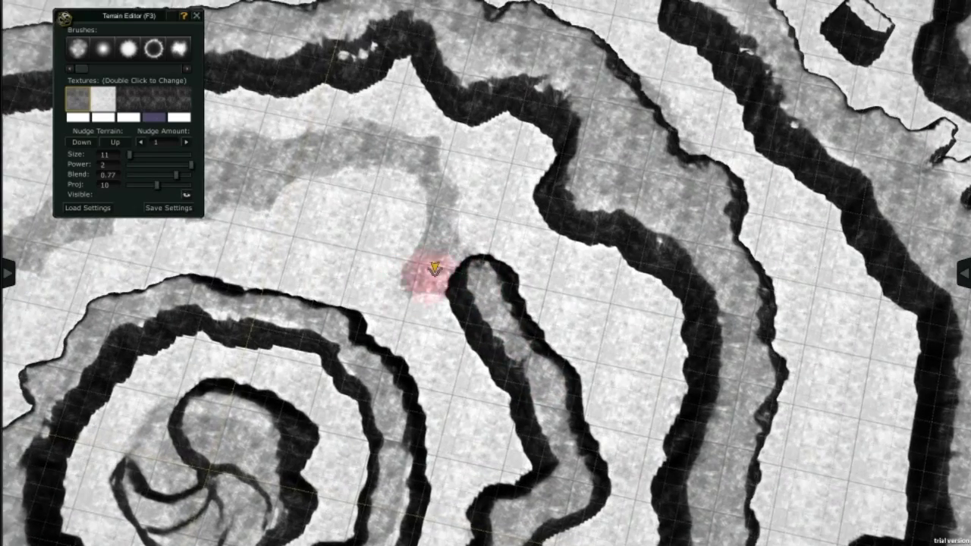
mouse_move(433, 267)
left_mouse_down()
mouse_move(451, 276)
mouse_move(445, 249)
mouse_move(463, 222)
left_mouse_up()
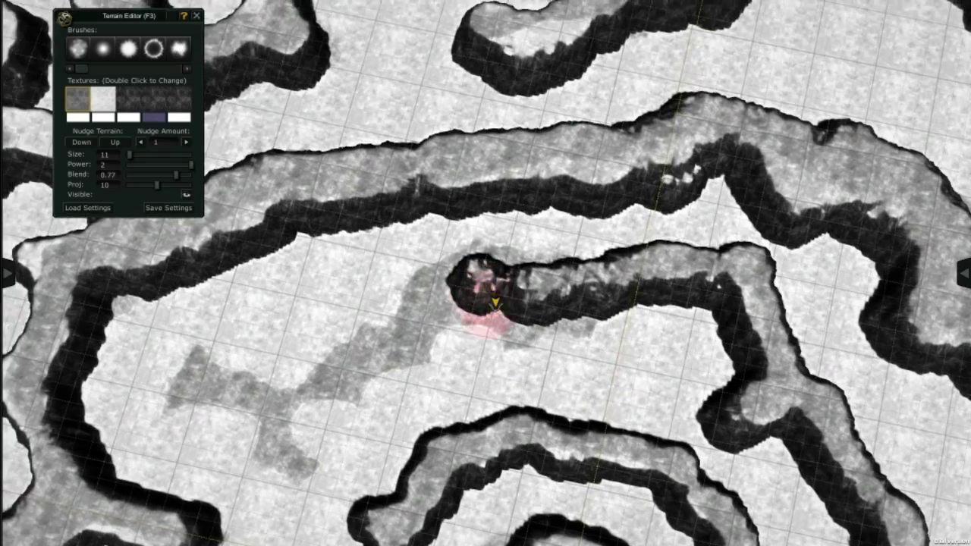
left_click_drag(494, 303, 503, 282)
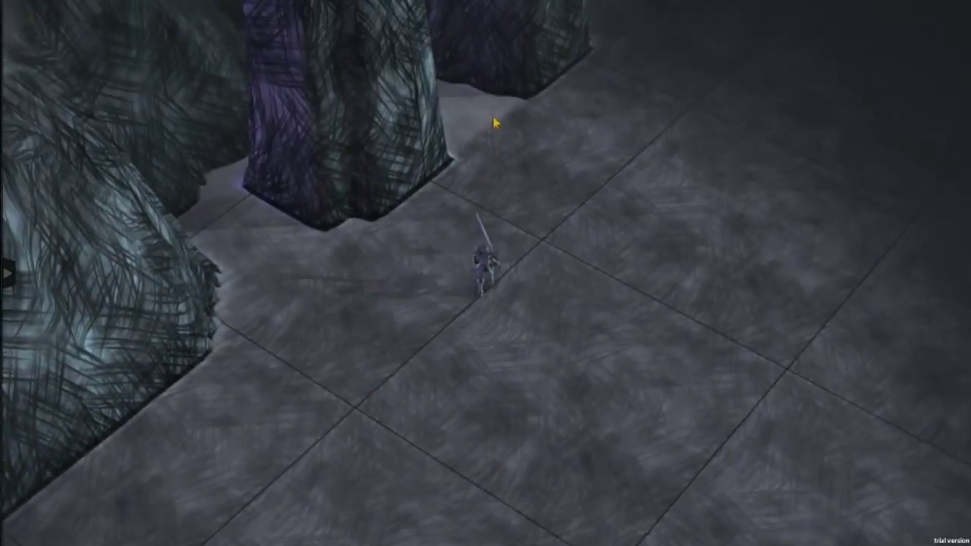
Step: Set the play camera's look-at offset to 2 and its focal point to 50
key("Escape")
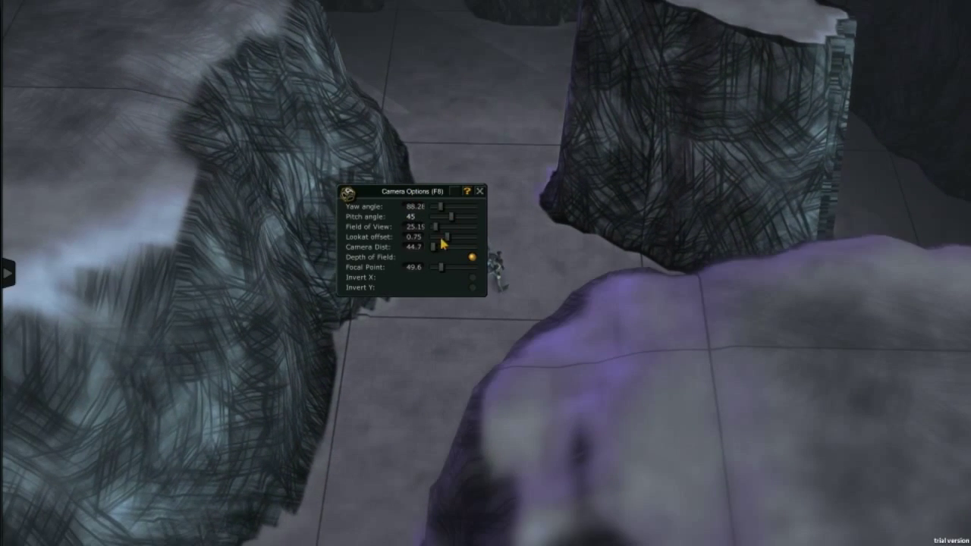
left_click_drag(429, 236, 477, 237)
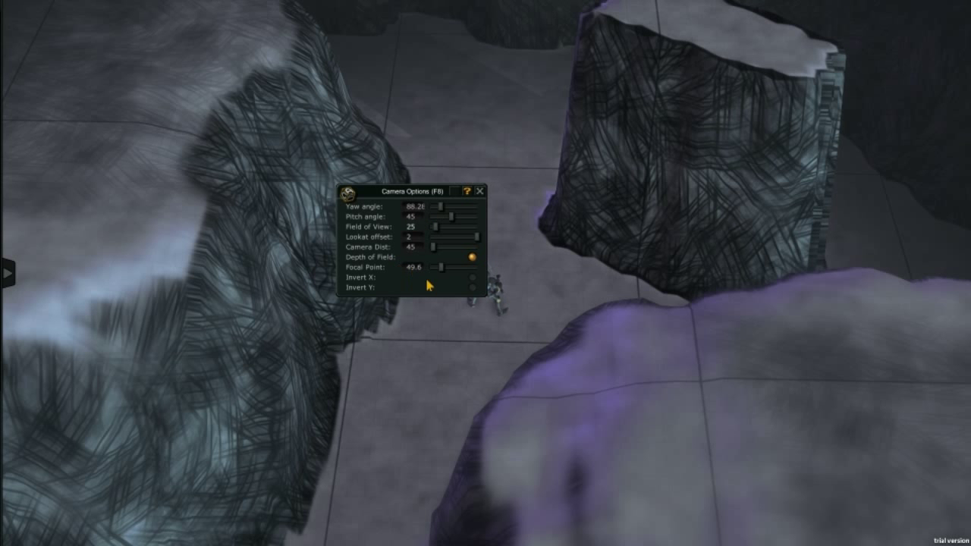
double_click(398, 267)
type("50")
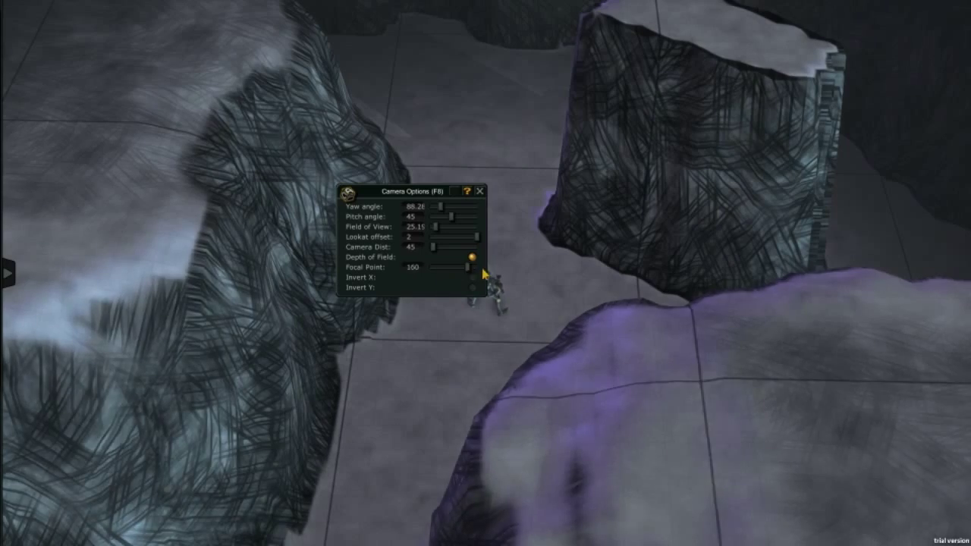
left_click(480, 191)
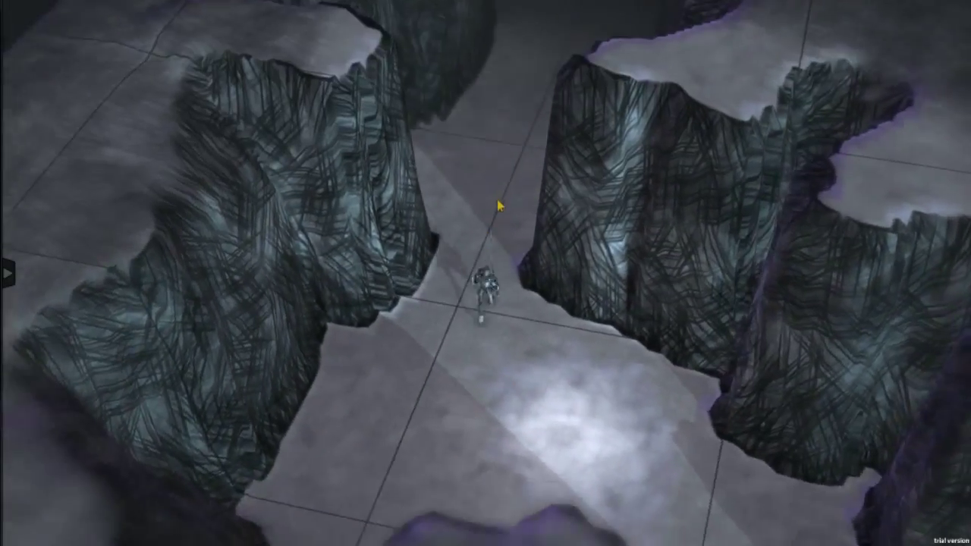
key("F3")
Step: Cancel the Save Scene dialog and choose a pale purple ambient light colour
left_click(380, 277)
left_click(531, 327)
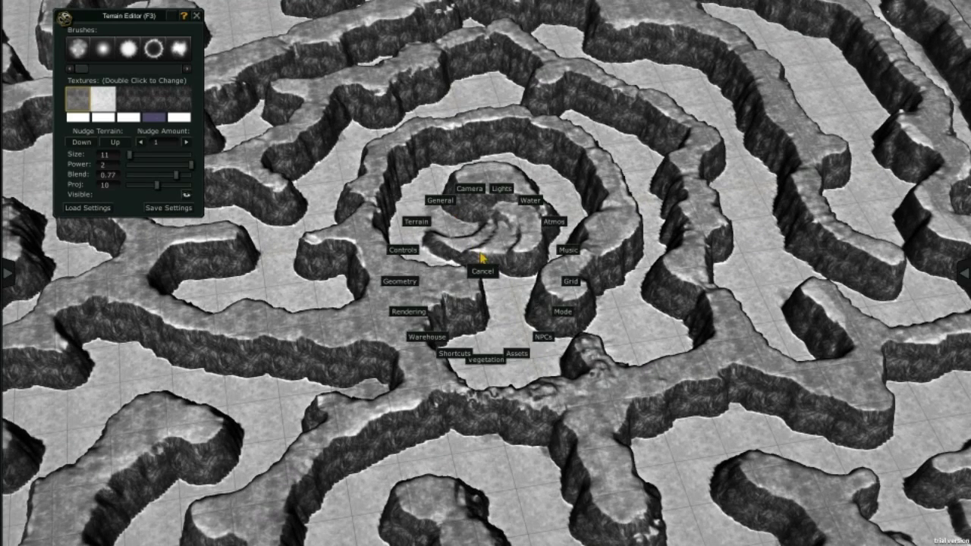
left_click(563, 217)
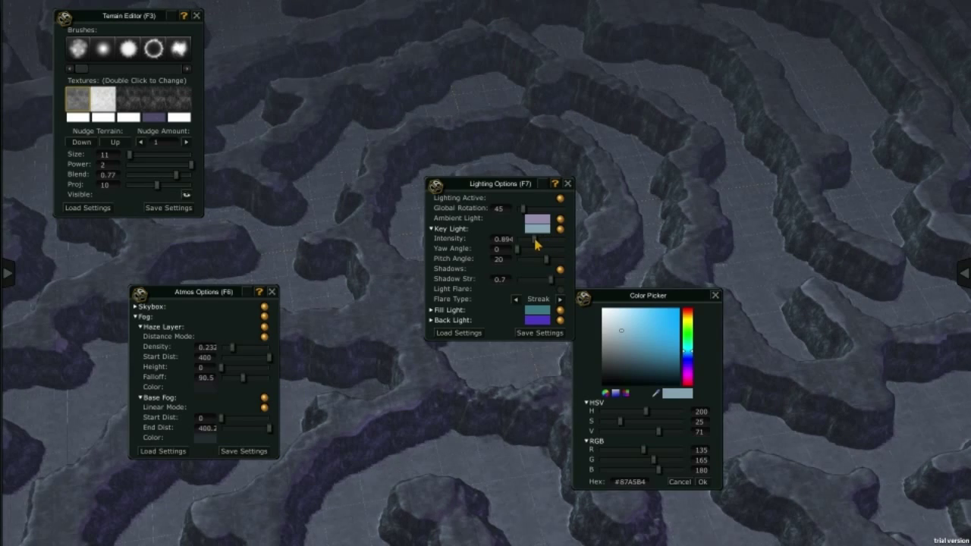
left_click(703, 483)
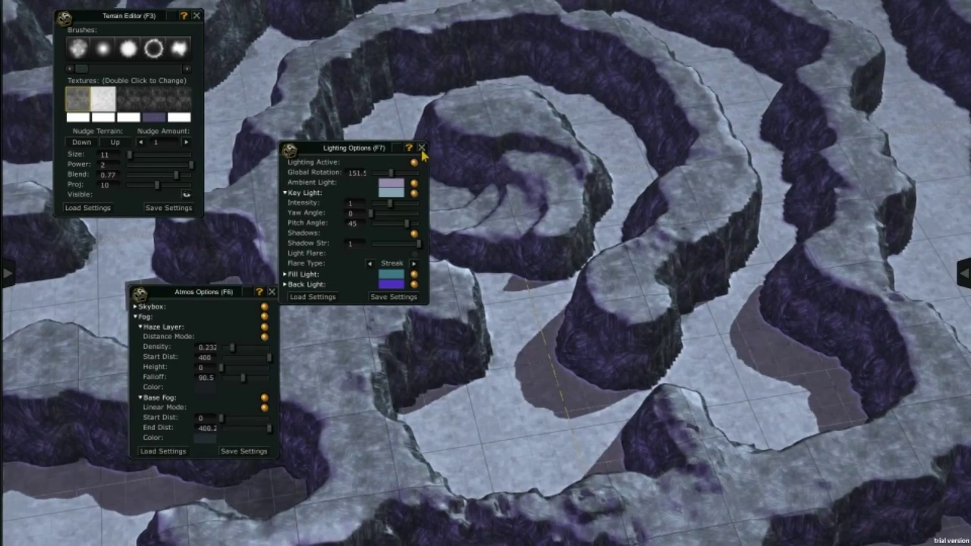
Step: Rotate the global lighting to about 223 and close Lighting Options
left_click_drag(393, 178, 374, 183)
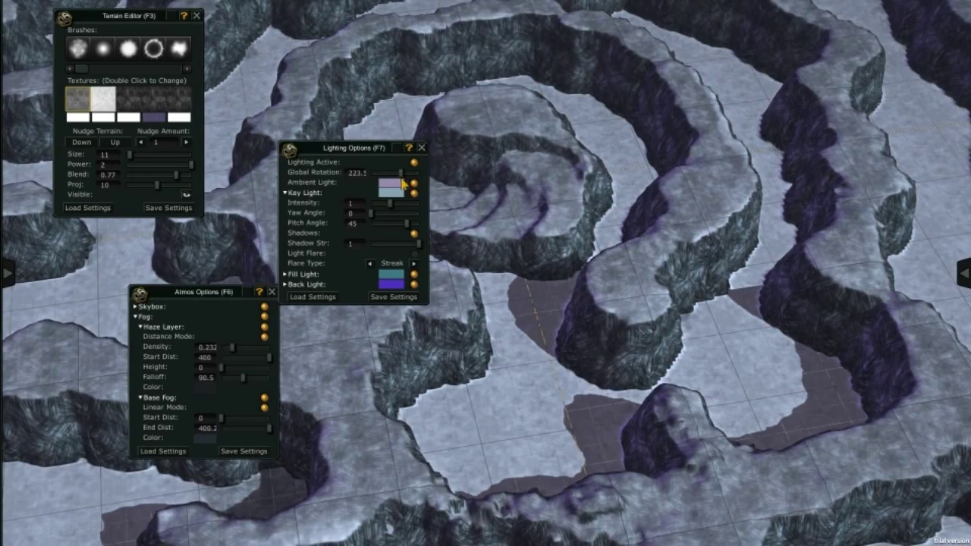
left_click(421, 147)
left_click_drag(262, 297, 169, 323)
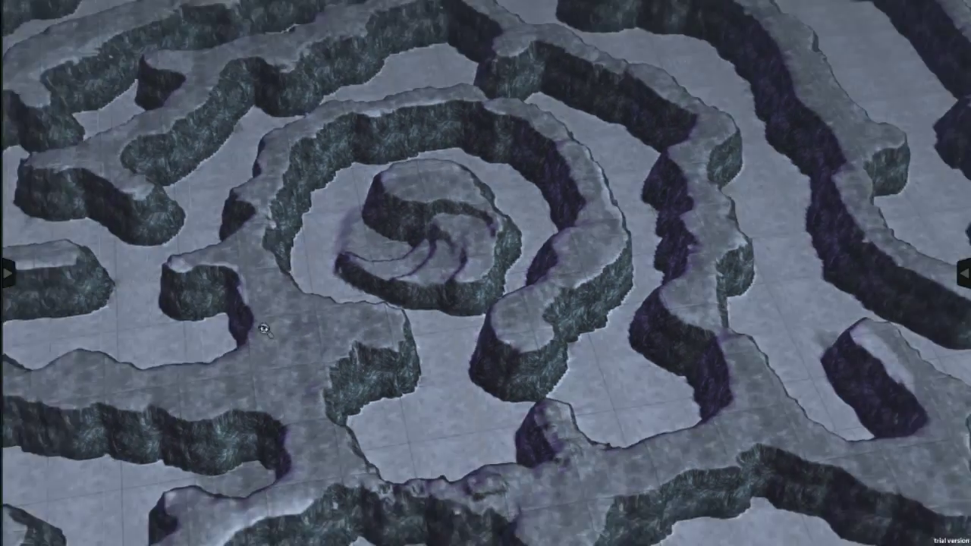
key("space")
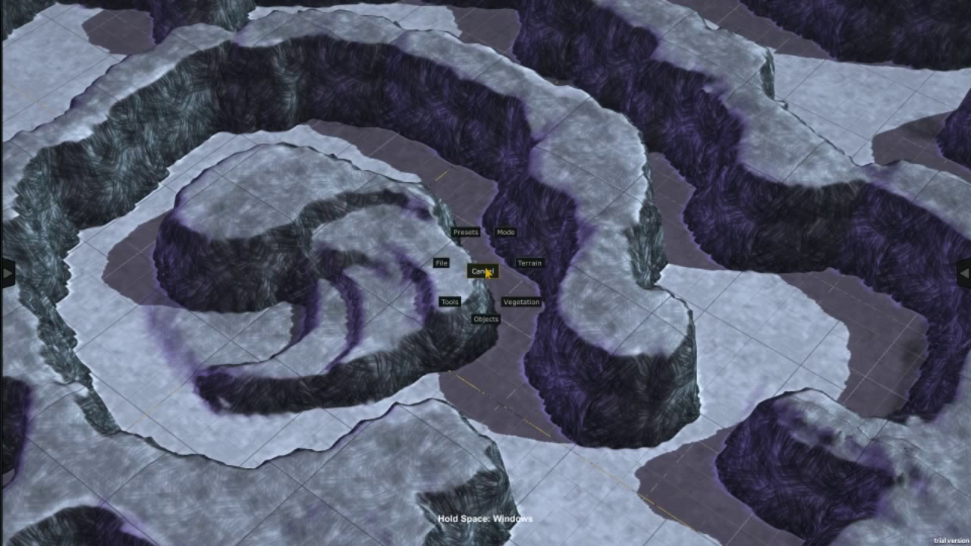
Step: Start a 1 Player play-test and pull the base fog end distance in to 50
left_click(505, 232)
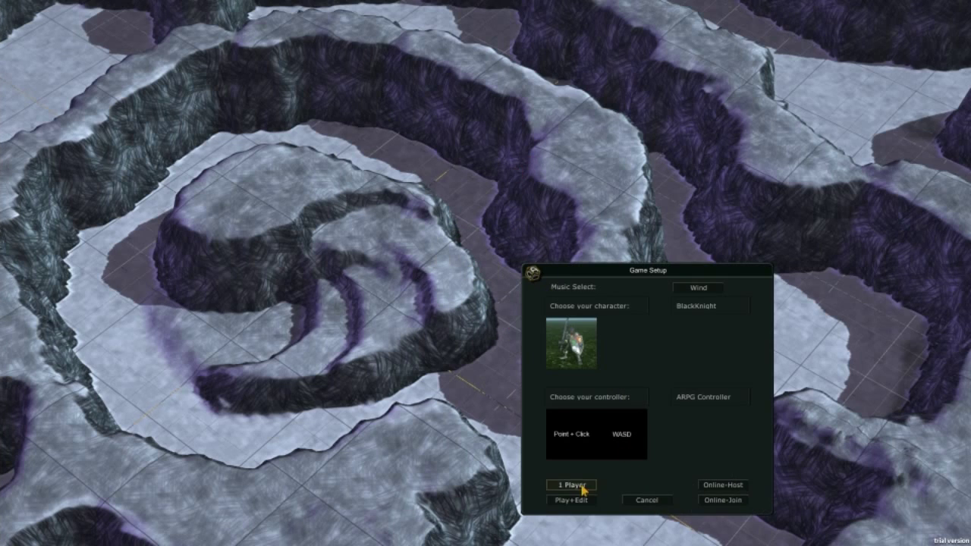
left_click(582, 487)
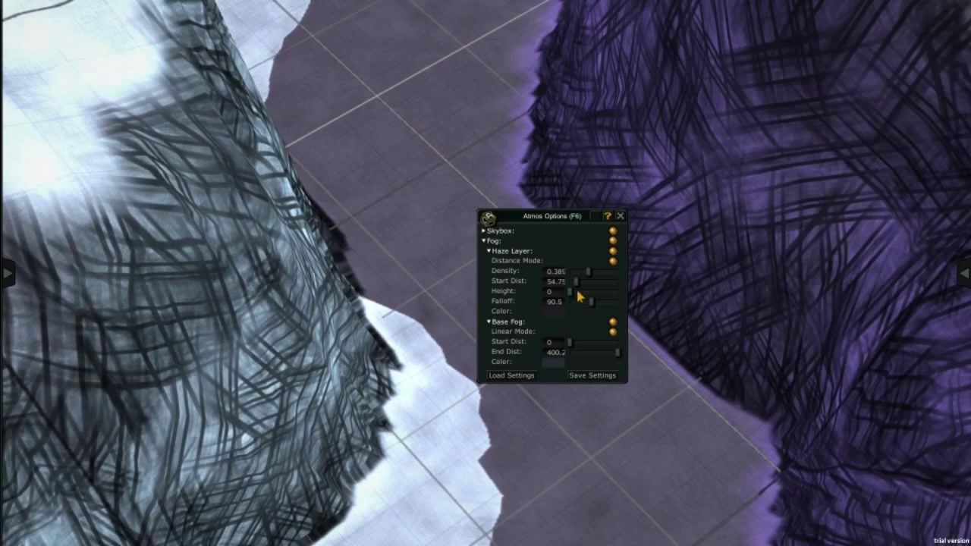
left_click_drag(585, 358, 574, 367)
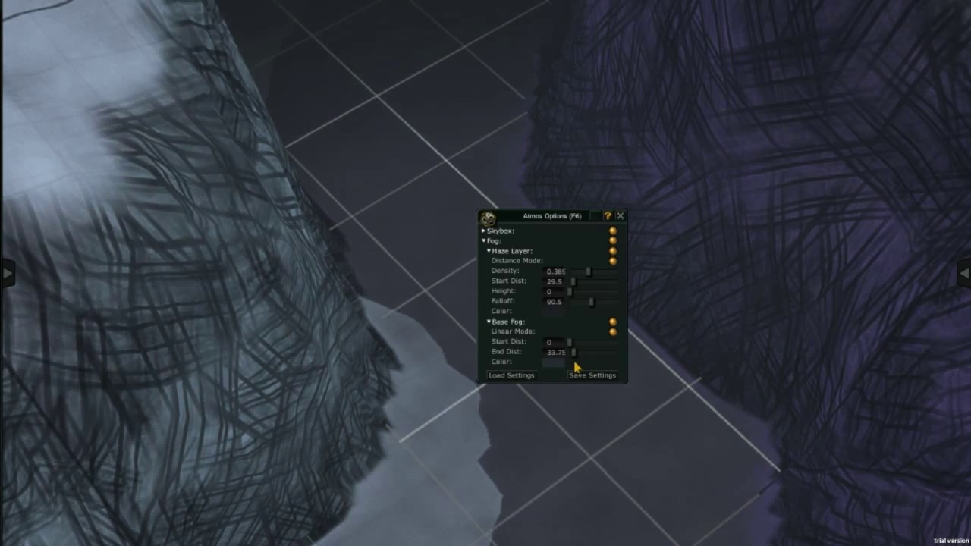
type("50")
type("0.5")
Step: Set the haze start distance to 25 and close the atmosphere settings
double_click(553, 281)
type("25")
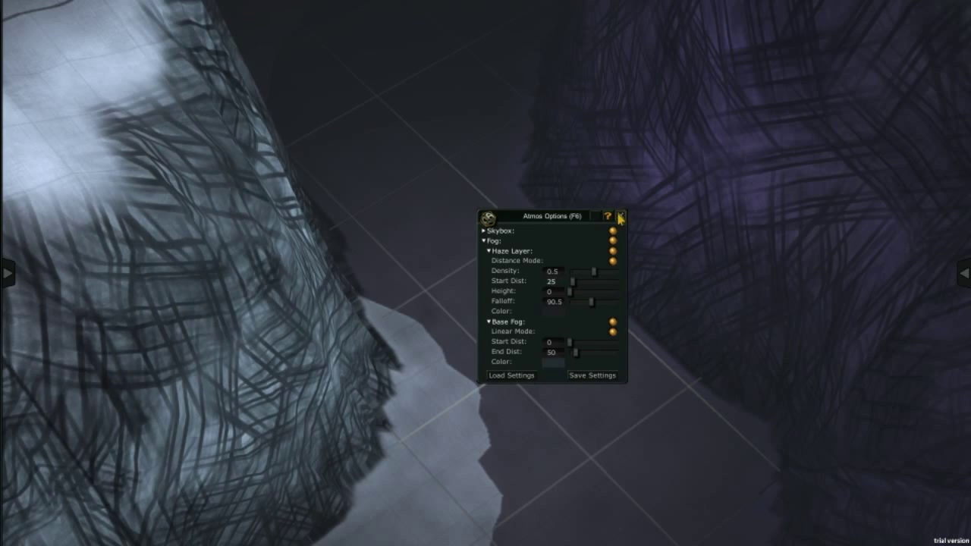
left_click(621, 217)
key("space")
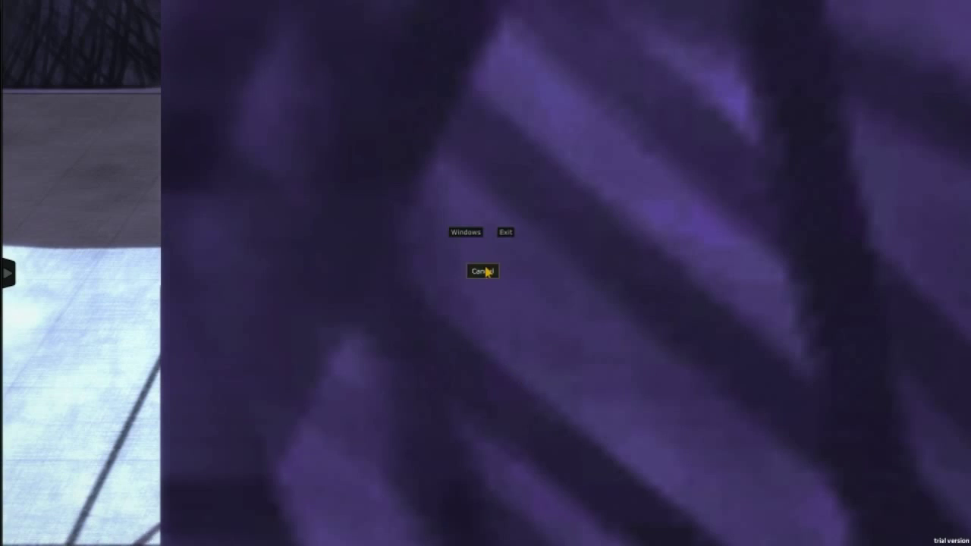
Step: Push the haze start distance farther out by entering 35 in the atmosphere settings
left_click(481, 271)
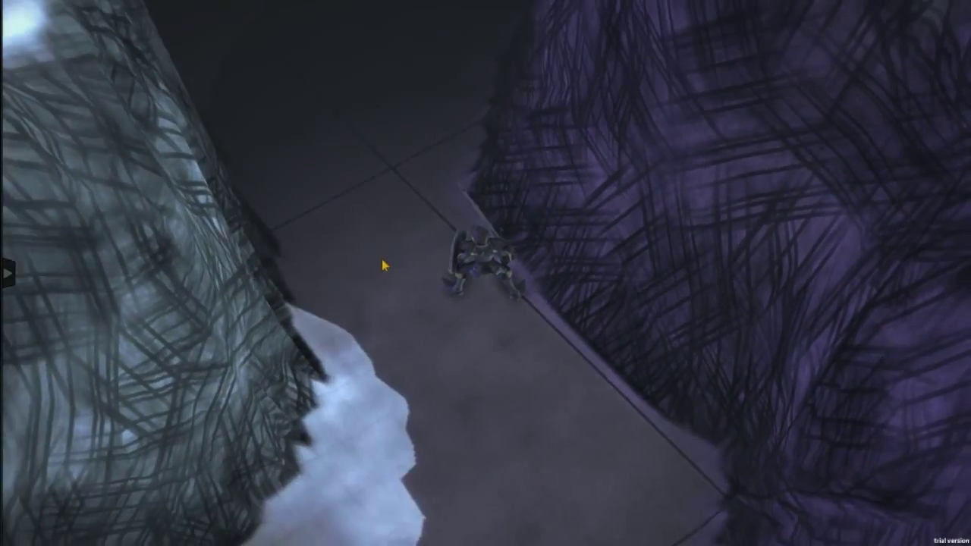
left_click(485, 273)
key("F6")
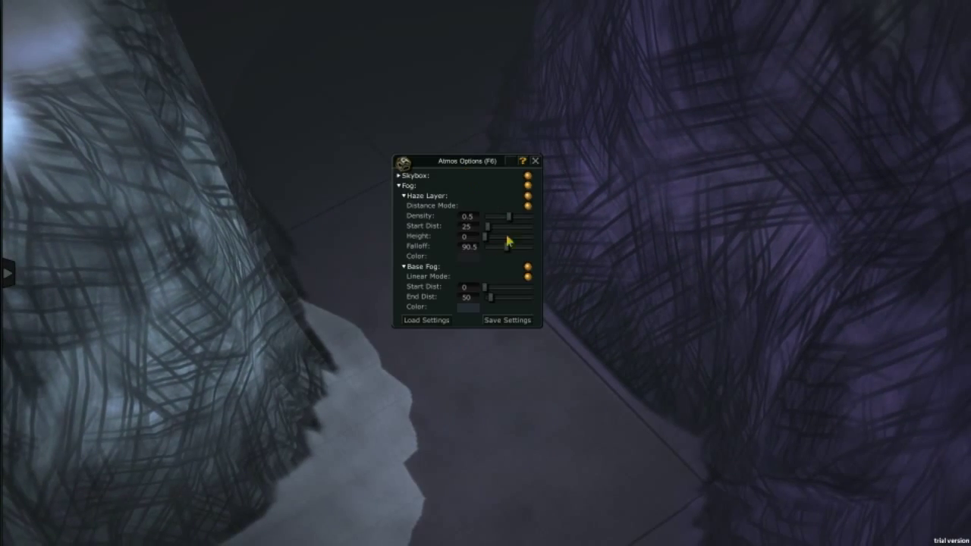
left_click(492, 228)
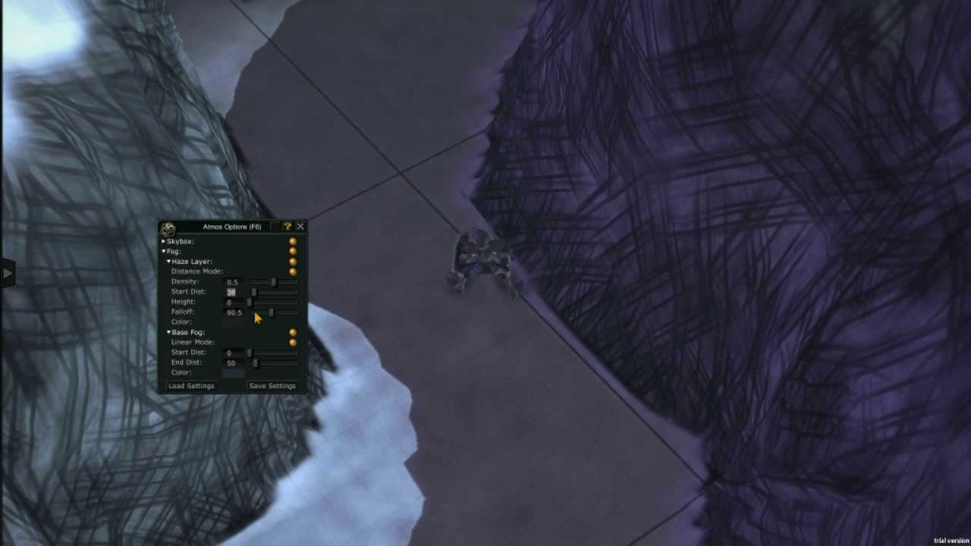
type("35")
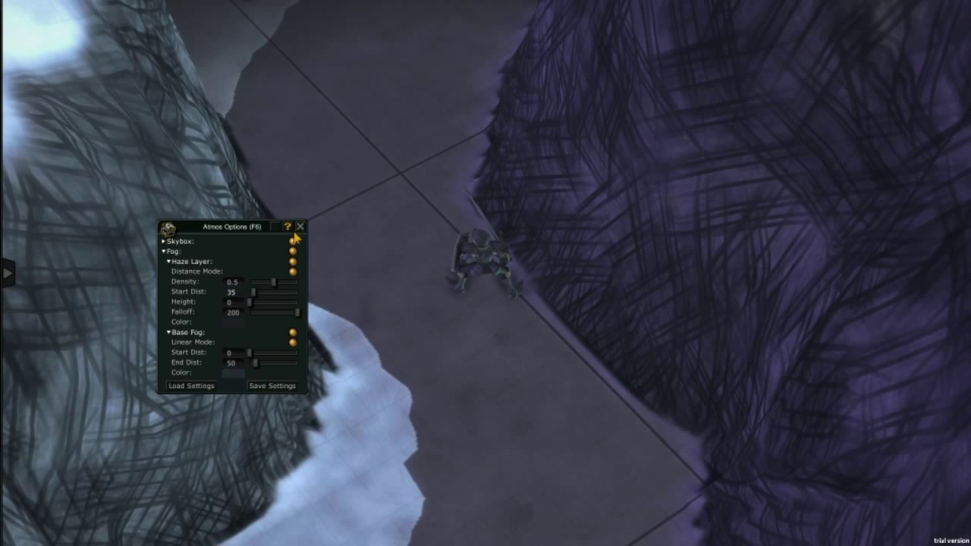
left_click(289, 228)
Step: Orbit the camera around the knight through the fog-filled canyon to check the haze
mouse_move(379, 189)
left_mouse_down()
mouse_move(500, 281)
mouse_move(393, 222)
left_mouse_up()
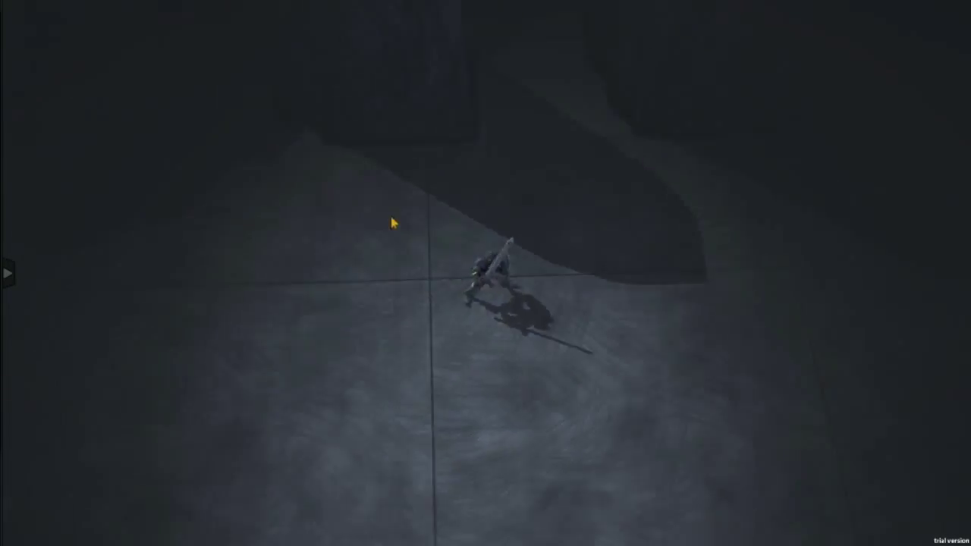
mouse_move(640, 197)
left_mouse_down()
mouse_move(500, 207)
mouse_move(452, 316)
mouse_move(434, 250)
left_mouse_up()
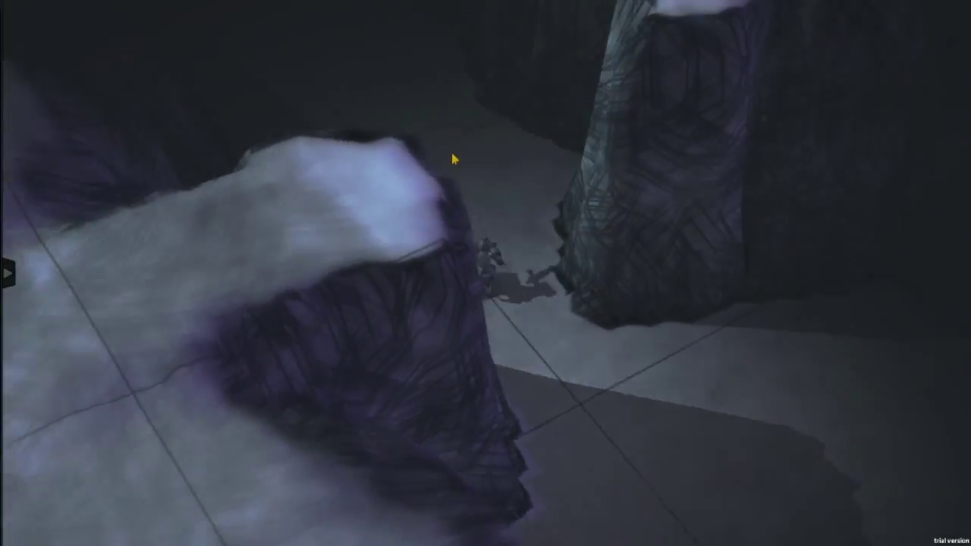
left_click_drag(434, 250, 458, 252)
left_click(465, 232)
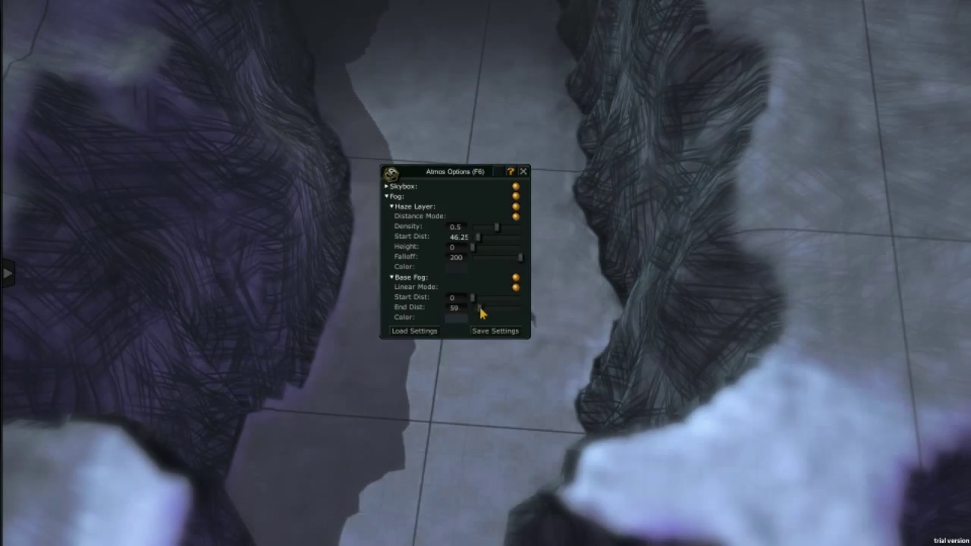
key("F6")
left_click_drag(479, 187, 391, 162)
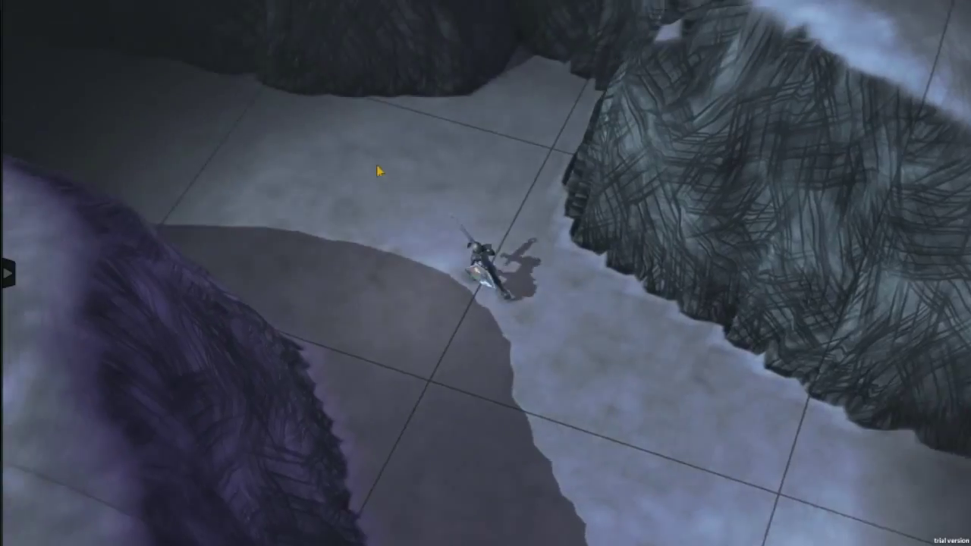
mouse_move(391, 162)
left_mouse_down()
mouse_move(385, 176)
mouse_move(272, 175)
left_mouse_up()
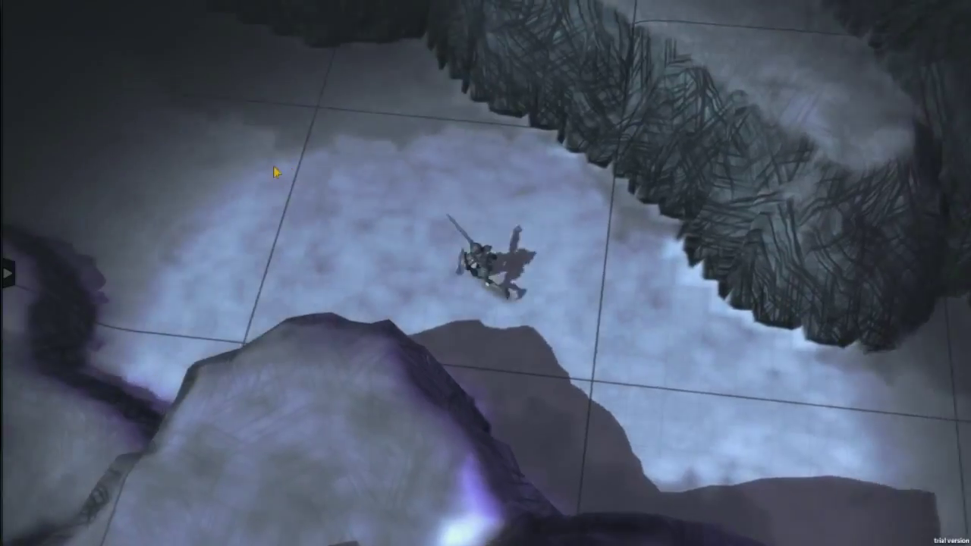
mouse_move(271, 175)
left_mouse_down()
mouse_move(284, 172)
mouse_move(571, 296)
mouse_move(564, 293)
left_mouse_up()
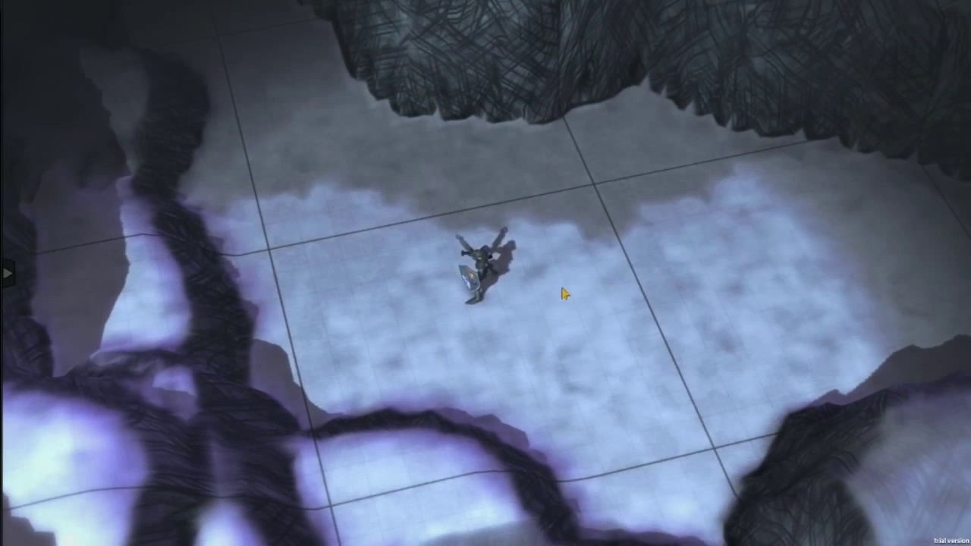